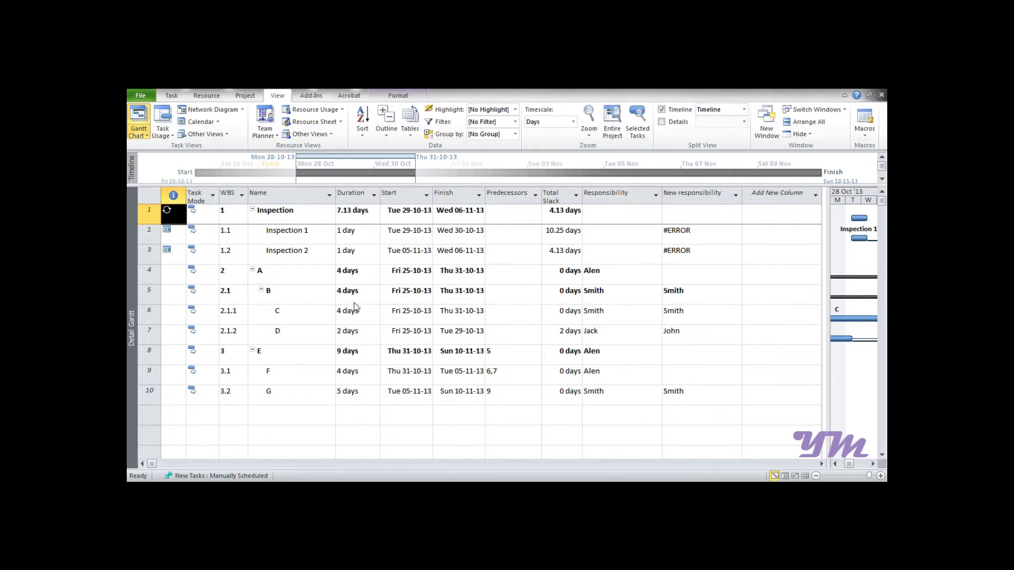
Step: Widen the Gantt chart beside the task table, then minimize and restore the ribbon
{"action": "left_click", "coordinate": [280, 423]}
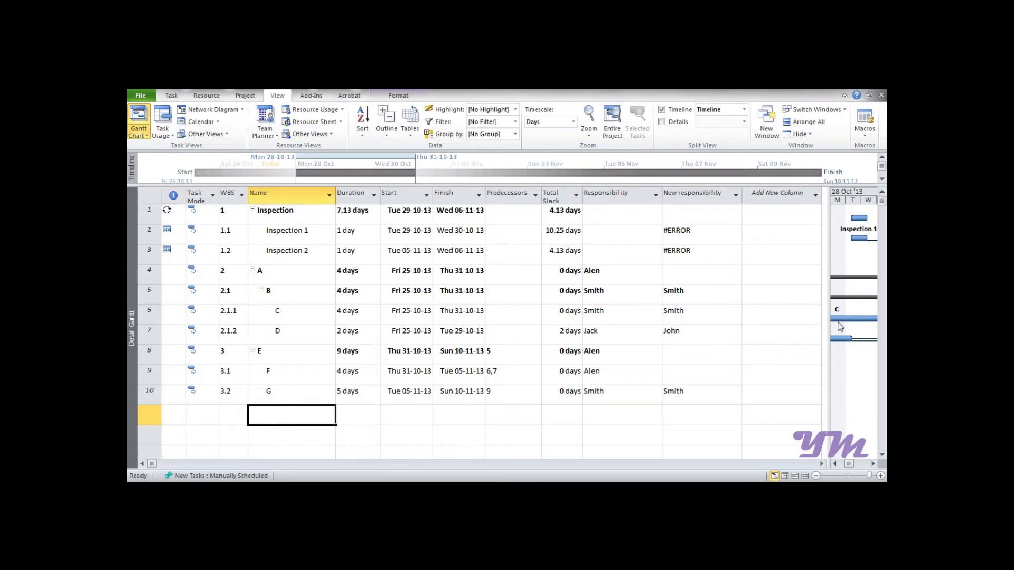
{"action": "left_click_drag", "start_coordinate": [827, 325], "coordinate": [678, 328]}
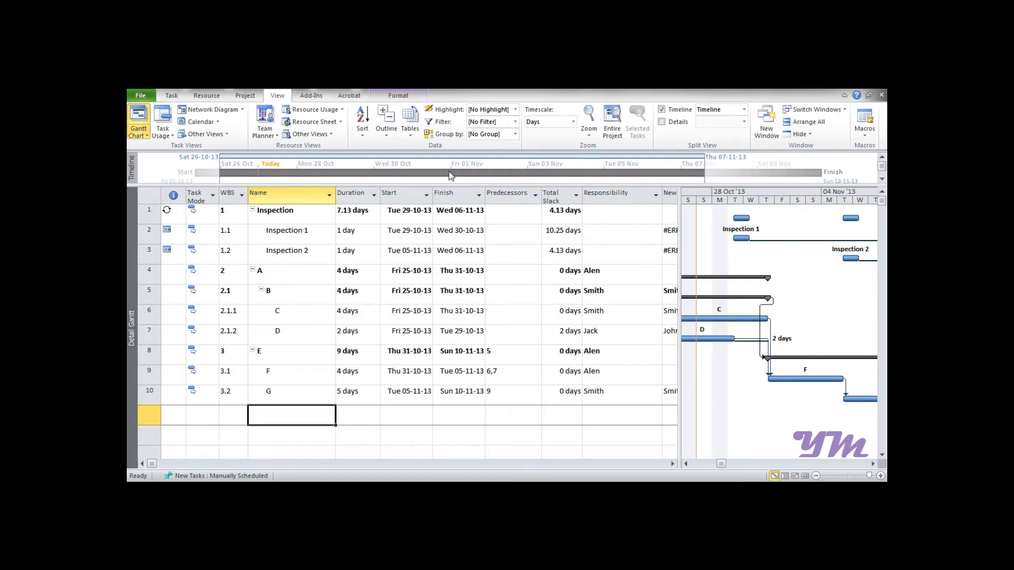
{"action": "double_click", "coordinate": [274, 97]}
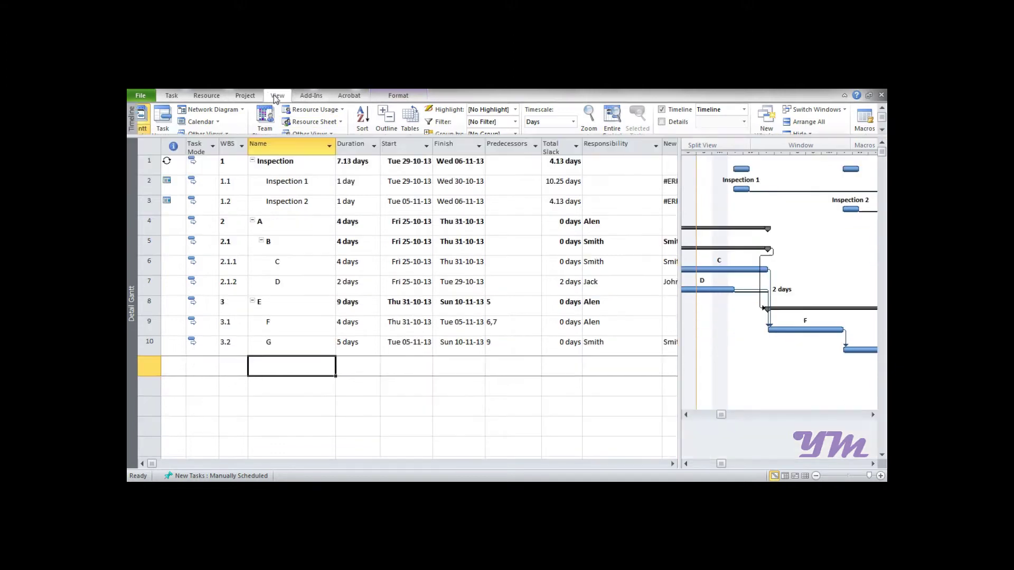
{"action": "left_click", "coordinate": [276, 97]}
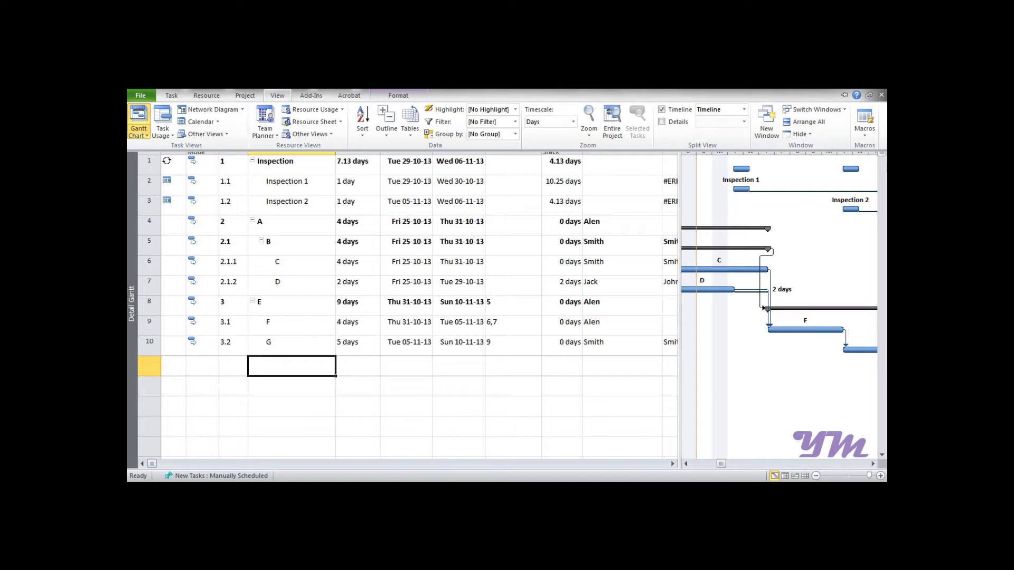
{"action": "key", "text": "ctrl+F1"}
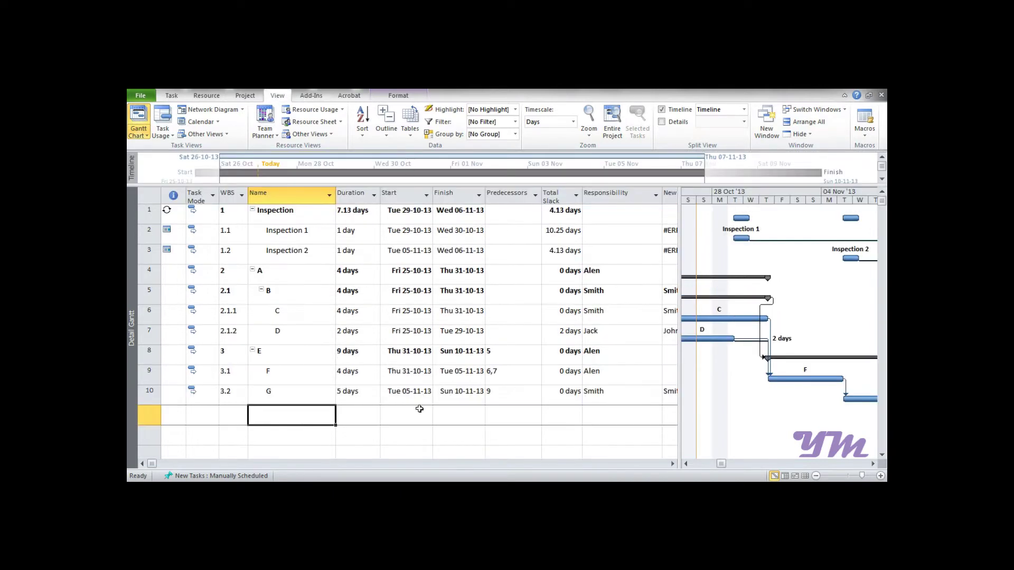
{"action": "left_click", "coordinate": [863, 135]}
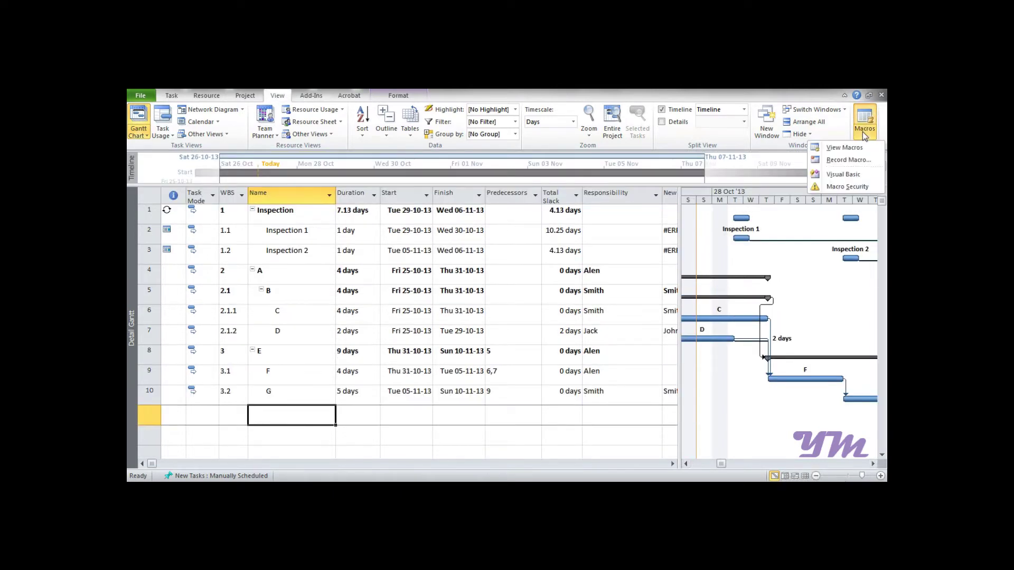
Step: Record macro 'Autoschedule' with shortcut Ctrl+J in the Global File, described 'Autoschedule to ease yhe work'
{"action": "left_click", "coordinate": [835, 160]}
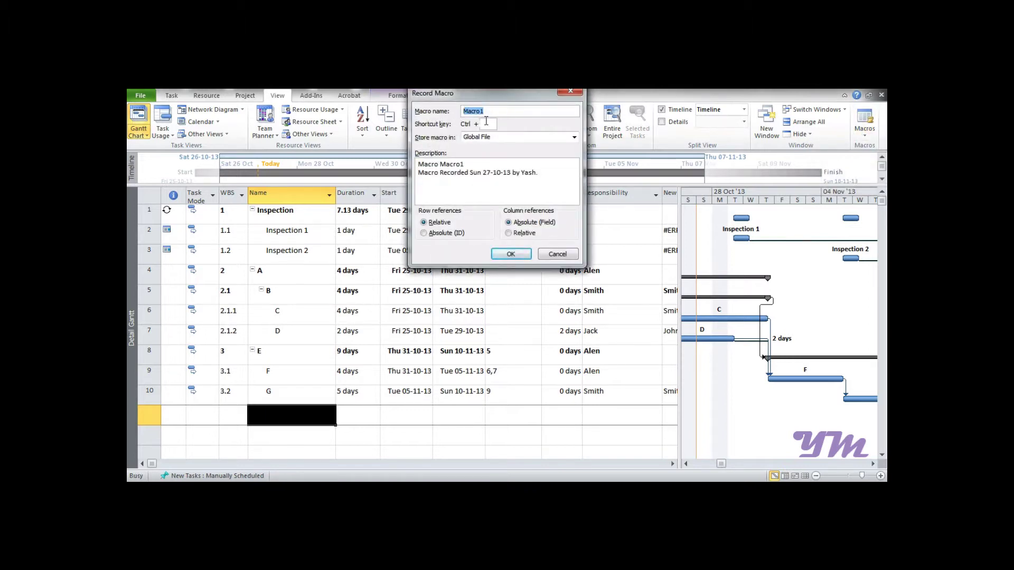
{"action": "type", "text": "aUTOSCHEDULE"}
{"action": "key", "text": "BackSpace"}
{"action": "key", "text": "BackSpace"}
{"action": "key", "text": "BackSpace"}
{"action": "key", "text": "BackSpace"}
{"action": "key", "text": "BackSpace"}
{"action": "key", "text": "BackSpace"}
{"action": "key", "text": "BackSpace"}
{"action": "key", "text": "BackSpace"}
{"action": "key", "text": "BackSpace"}
{"action": "key", "text": "BackSpace"}
{"action": "key", "text": "BackSpace"}
{"action": "key", "text": "BackSpace"}
{"action": "type", "text": "Autoschedule"}
{"action": "key", "text": "Tab"}
{"action": "type", "text": "J"}
{"action": "left_click", "coordinate": [573, 138]}
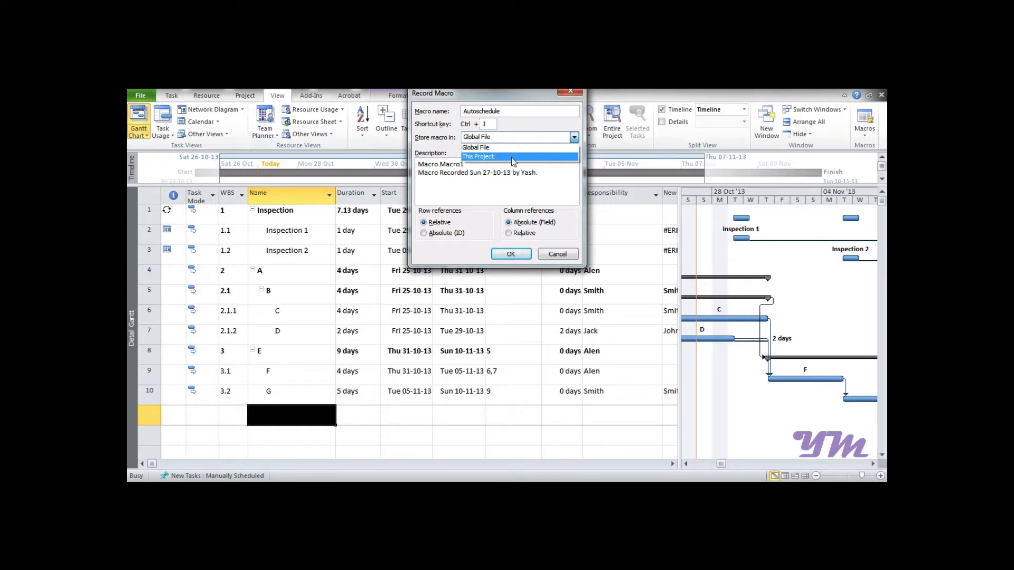
{"action": "left_click", "coordinate": [492, 148]}
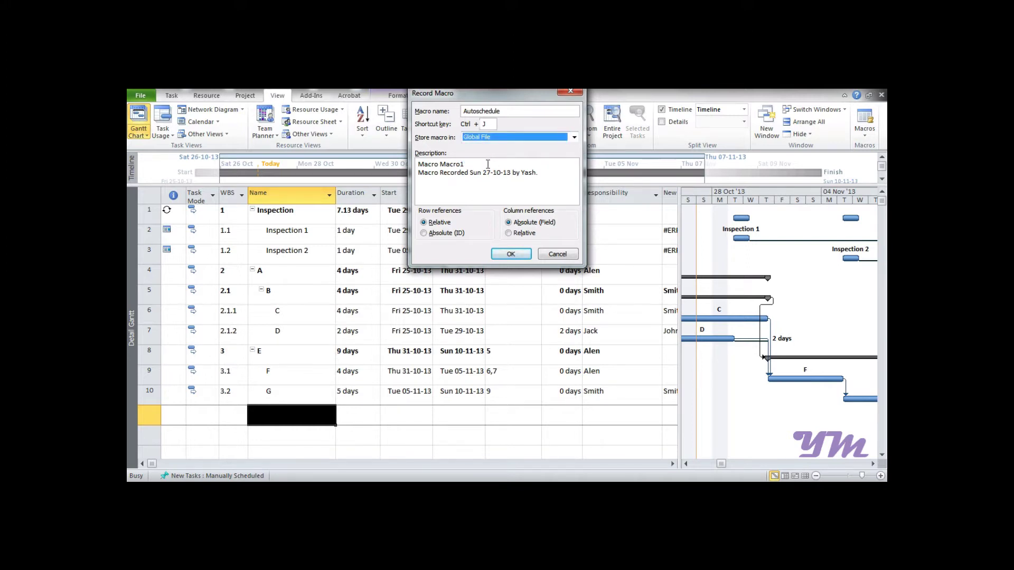
{"action": "left_click", "coordinate": [487, 165]}
{"action": "key", "text": "shift+Home"}
{"action": "type", "text": "A"}
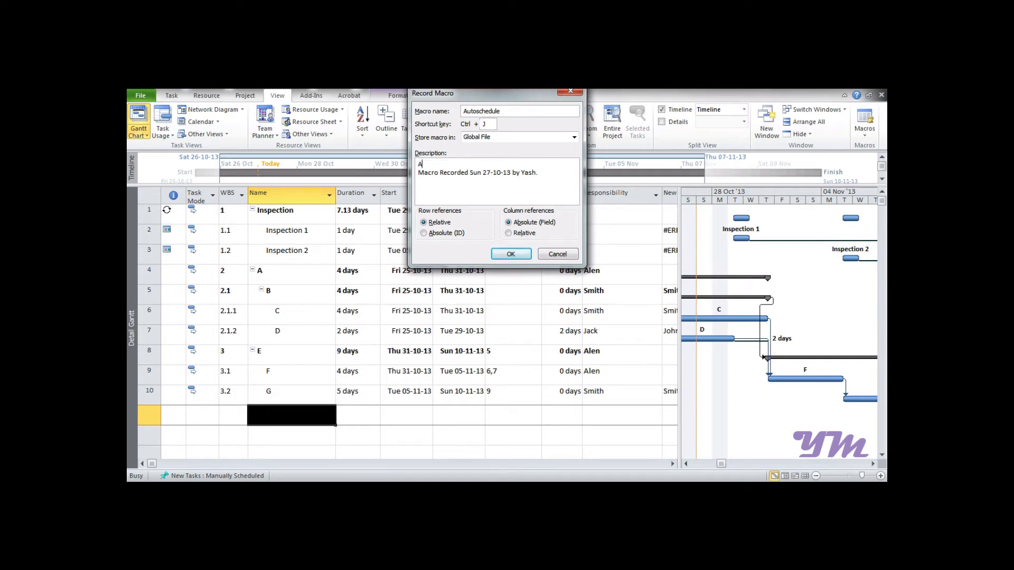
{"action": "type", "text": "utoschedule to ease yhe work."}
{"action": "left_click", "coordinate": [499, 253]}
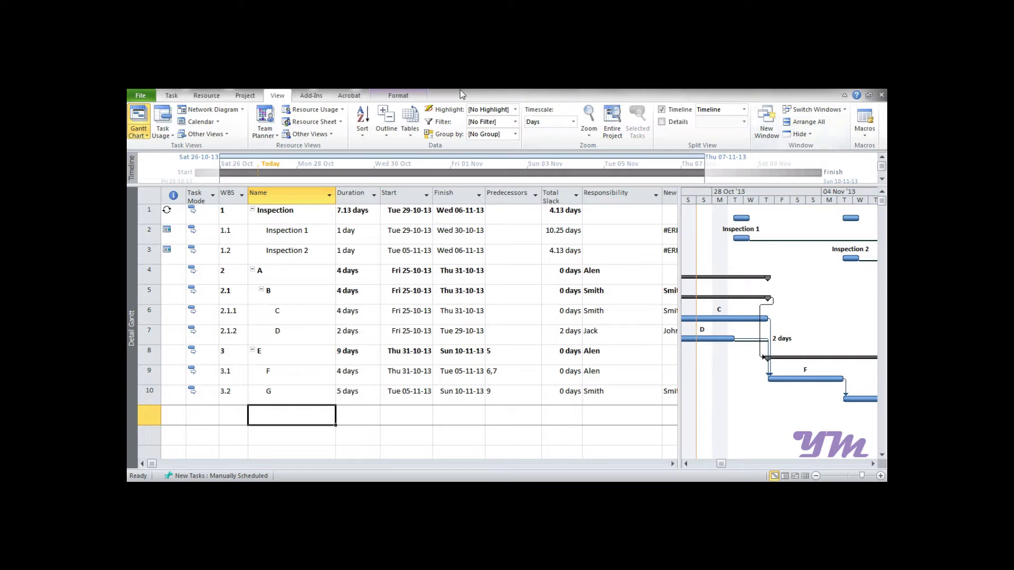
Step: Select all tasks and switch them to Auto Schedule, then stop the Autoschedule macro recording
{"action": "left_click", "coordinate": [172, 96]}
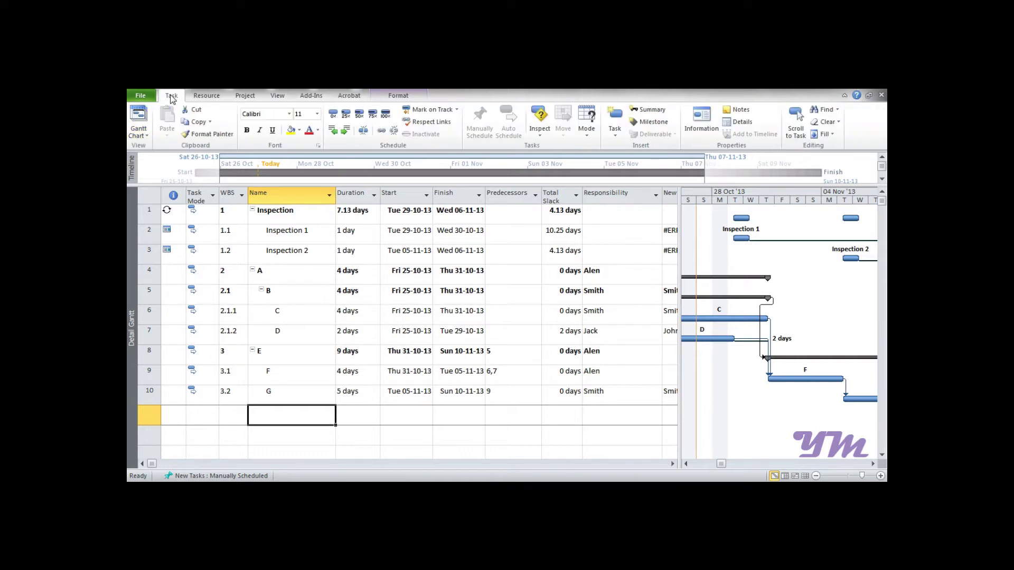
{"action": "left_click", "coordinate": [146, 195]}
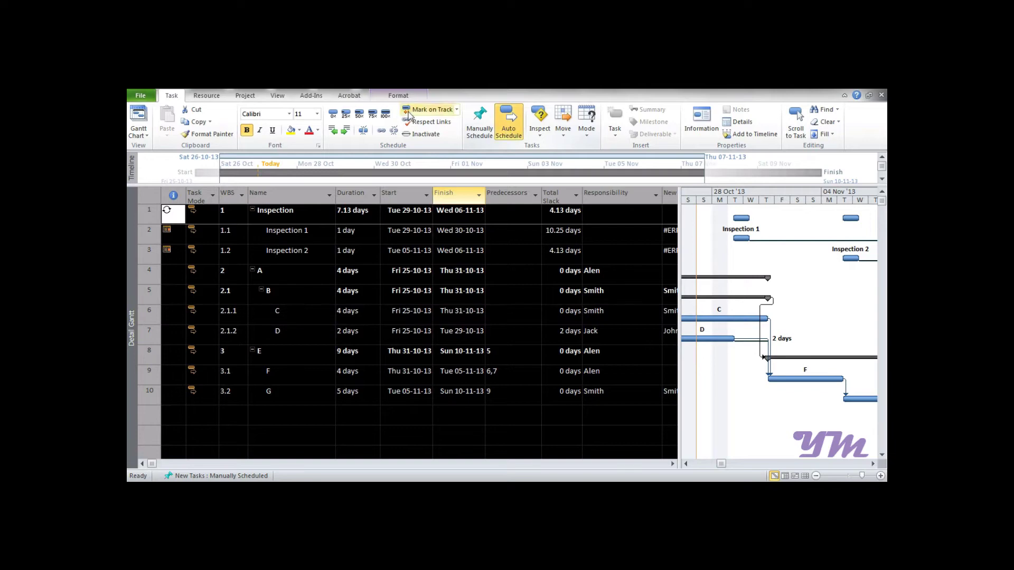
{"action": "left_click", "coordinate": [277, 95]}
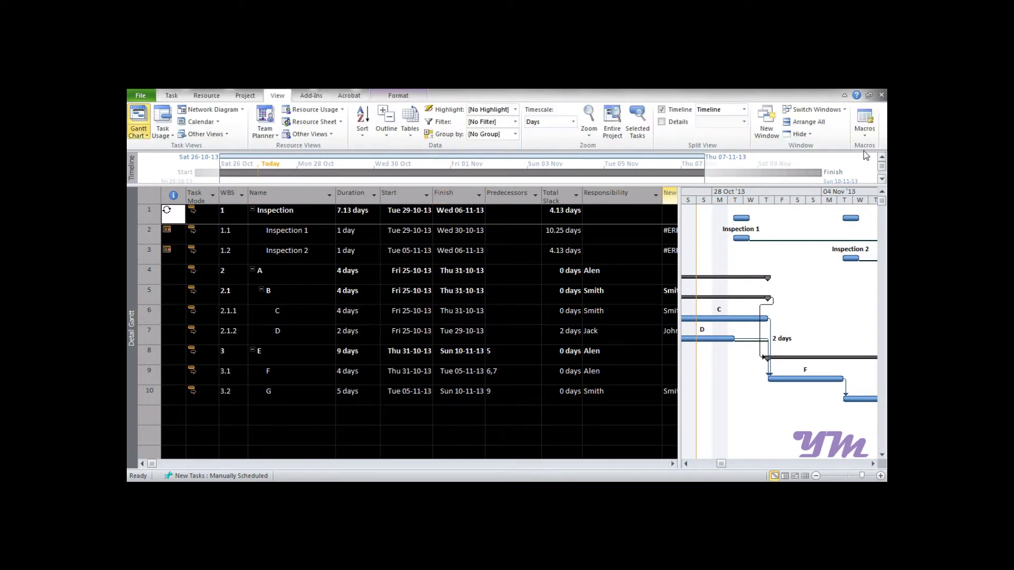
{"action": "left_click", "coordinate": [863, 134]}
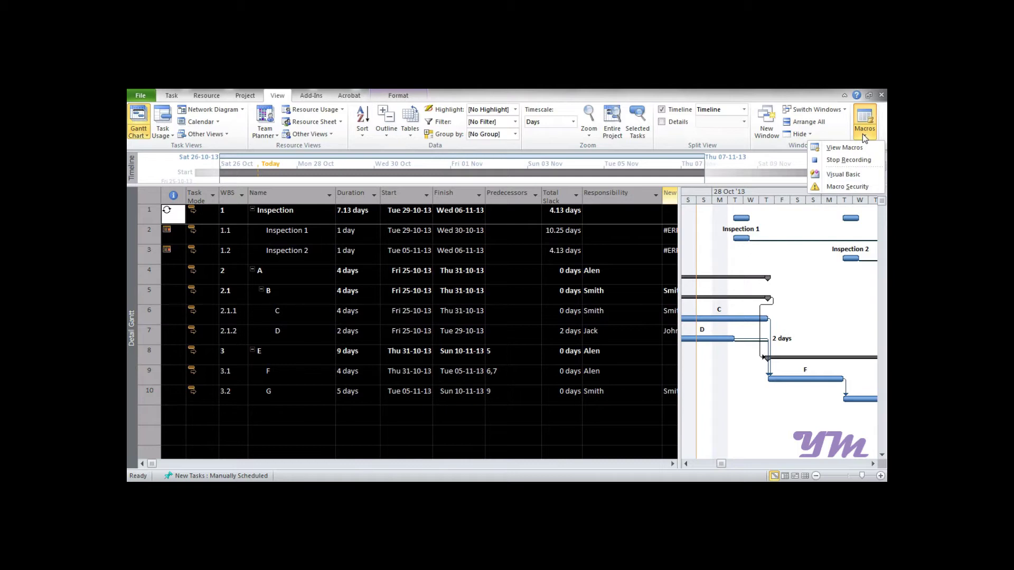
{"action": "left_click", "coordinate": [842, 162]}
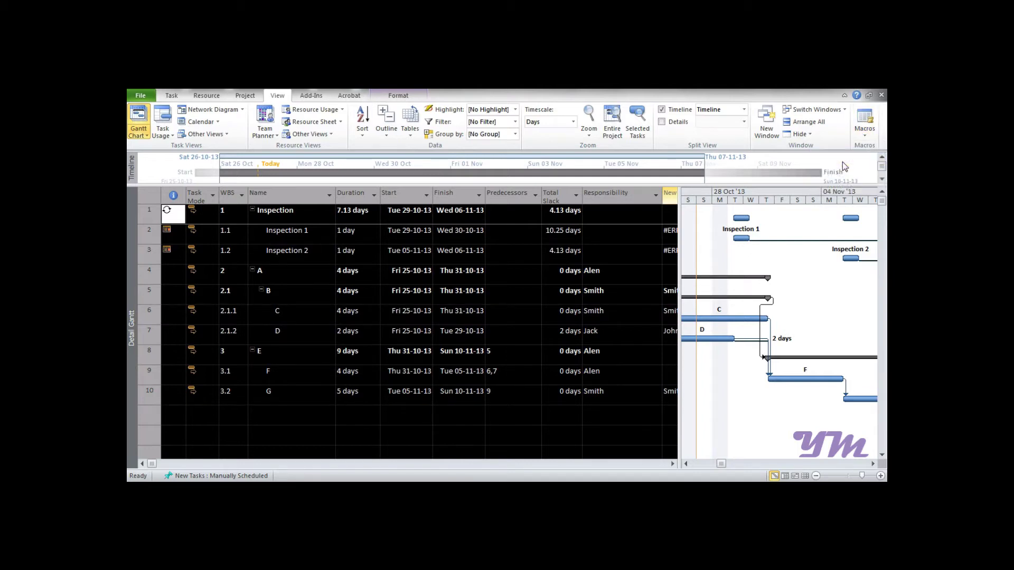
{"action": "left_click", "coordinate": [865, 132]}
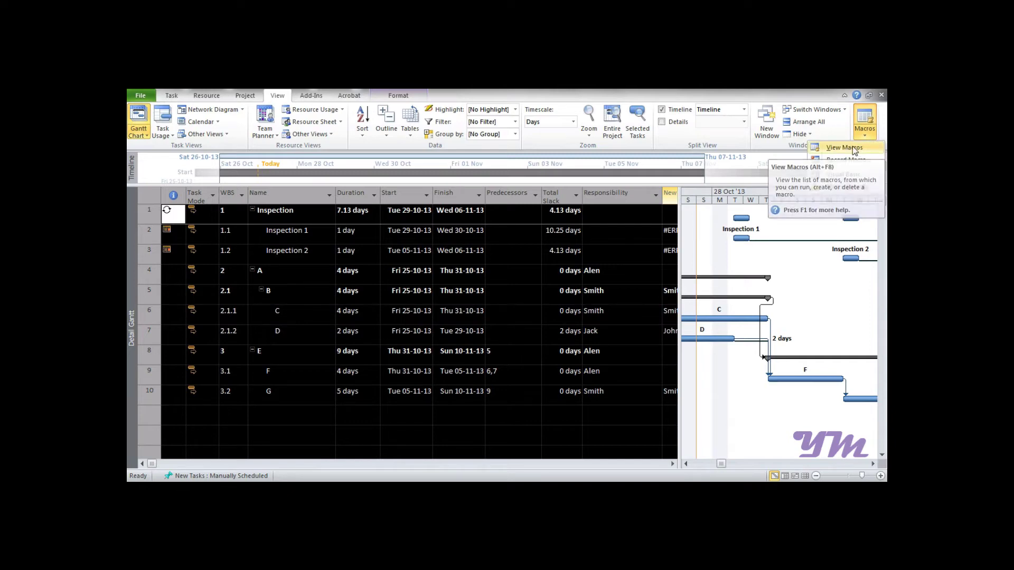
{"action": "left_click", "coordinate": [852, 147]}
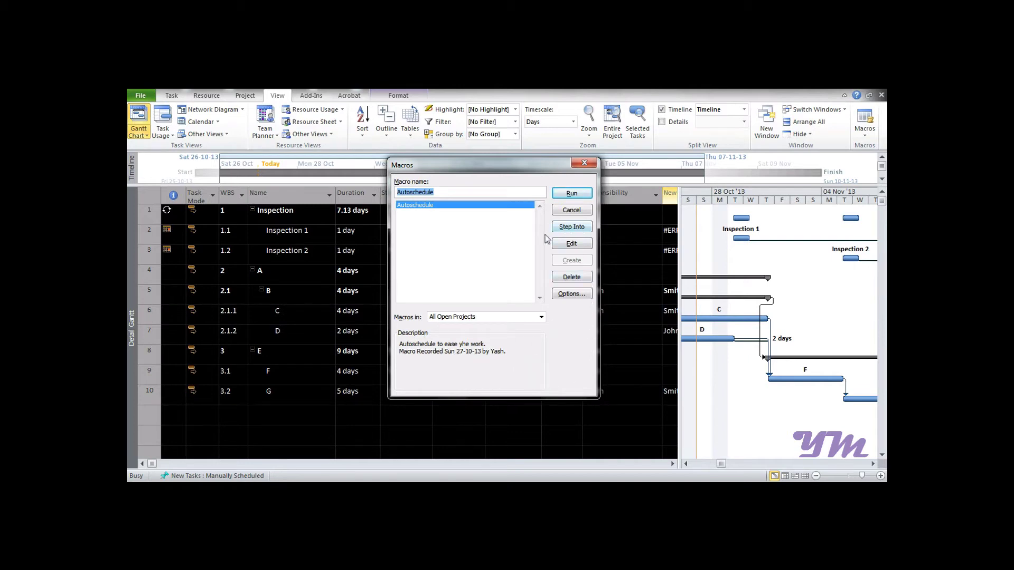
{"action": "left_click", "coordinate": [564, 244]}
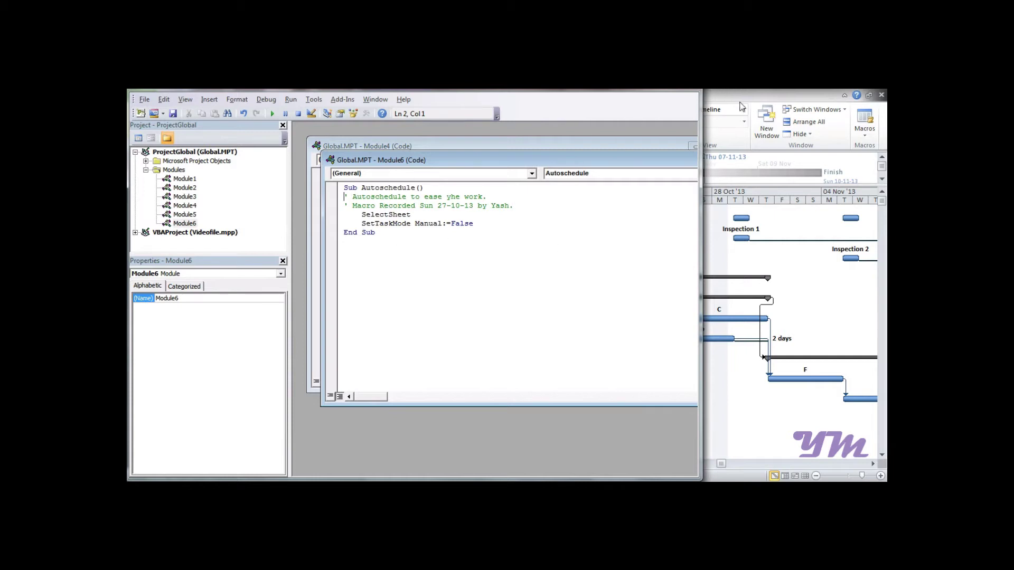
{"action": "left_click", "coordinate": [693, 92]}
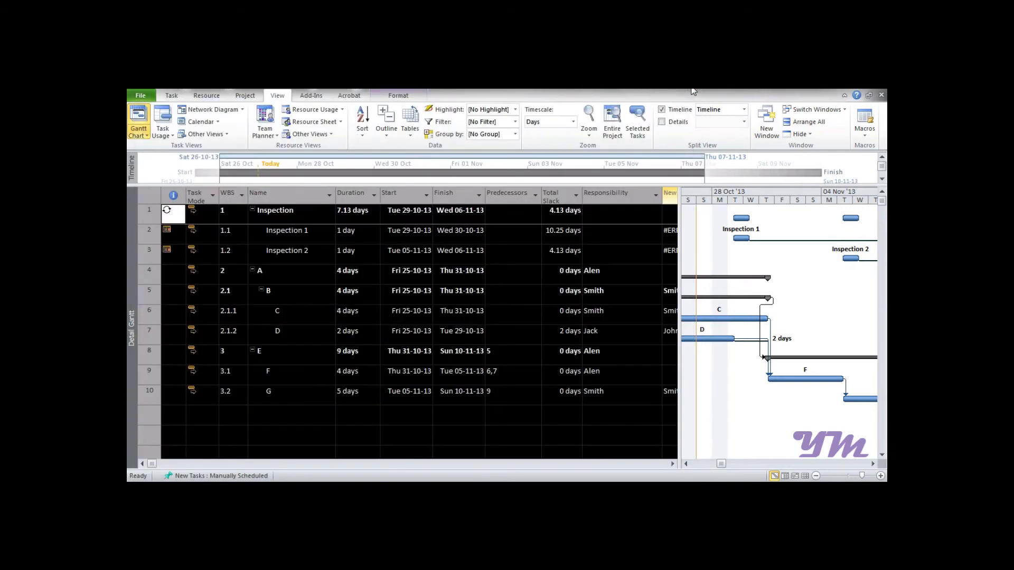
Step: Add three new tasks named X, Y and Z below task 10
{"action": "left_click", "coordinate": [320, 410]}
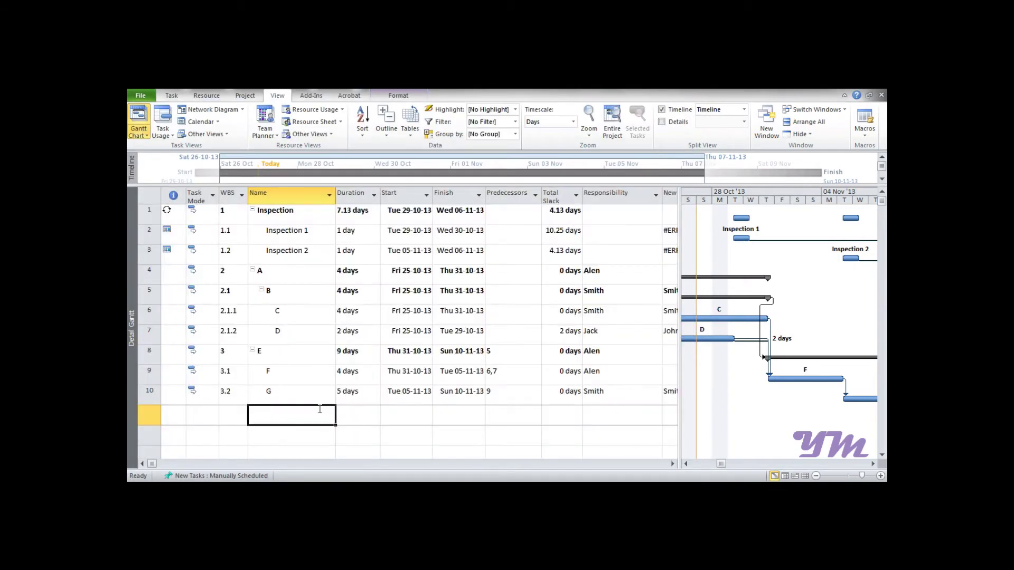
{"action": "type", "text": "X"}
{"action": "key", "text": "Return"}
{"action": "type", "text": "Y"}
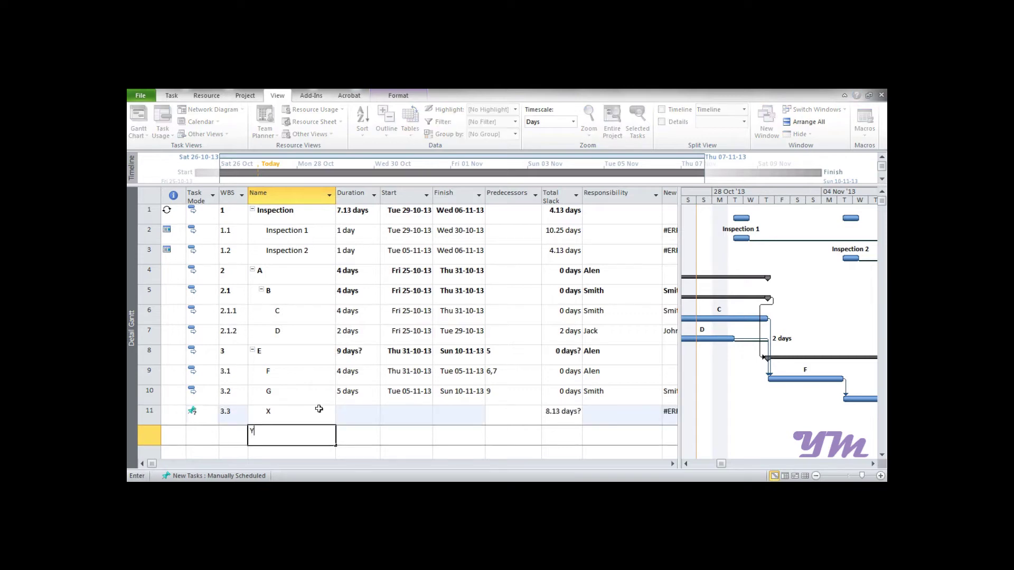
{"action": "key", "text": "Return"}
{"action": "type", "text": "Z"}
{"action": "key", "text": "Tab"}
Step: Give X 3 days and Y 2 days, with predecessors 10, 11 and 12 for X, Y, Z
{"action": "key", "text": "Up"}
{"action": "key", "text": "Up"}
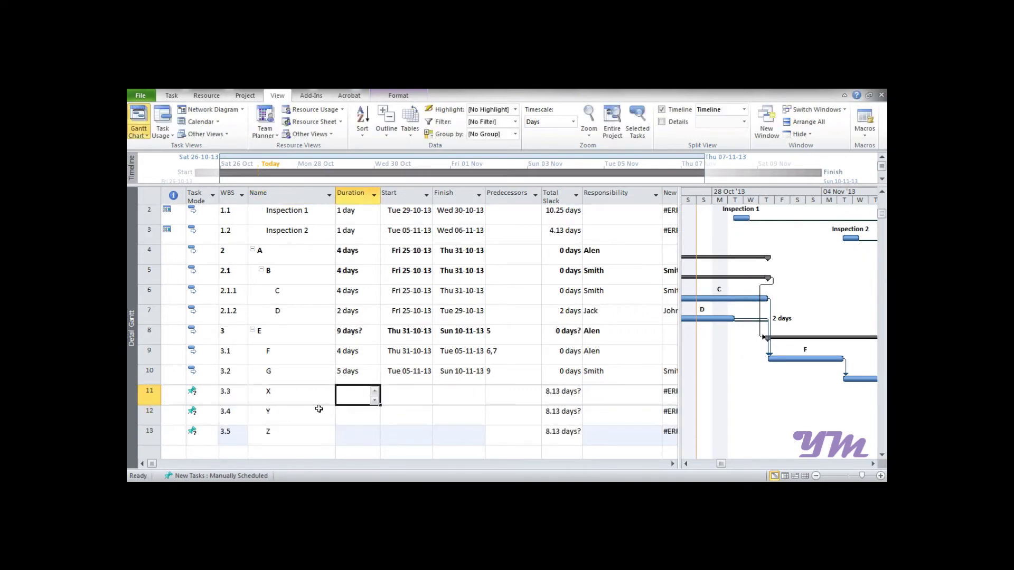
{"action": "type", "text": "3"}
{"action": "key", "text": "Return"}
{"action": "type", "text": "2"}
{"action": "key", "text": "Return"}
{"action": "key", "text": "Tab"}
{"action": "key", "text": "Tab"}
{"action": "key", "text": "Tab"}
{"action": "key", "text": "Tab"}
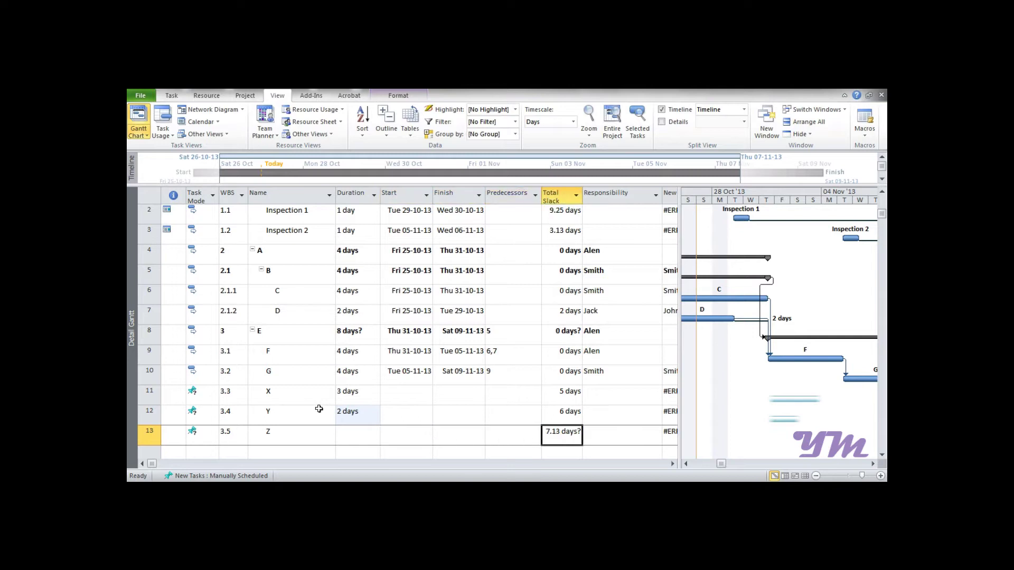
{"action": "key", "text": "Up"}
{"action": "key", "text": "Up"}
{"action": "key", "text": "Left"}
{"action": "type", "text": "10"}
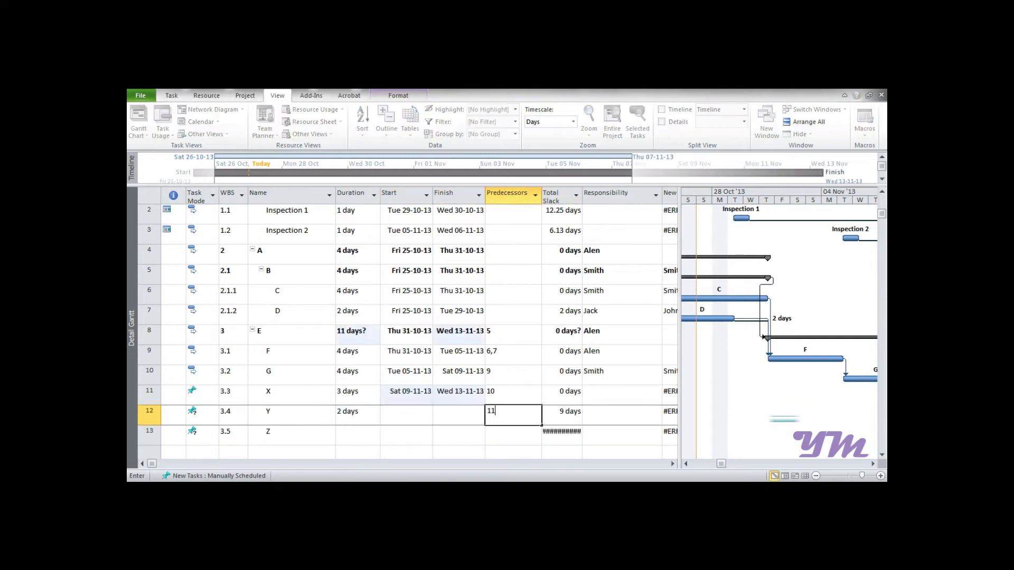
{"action": "key", "text": "Return"}
{"action": "type", "text": "12"}
{"action": "key", "text": "Return"}
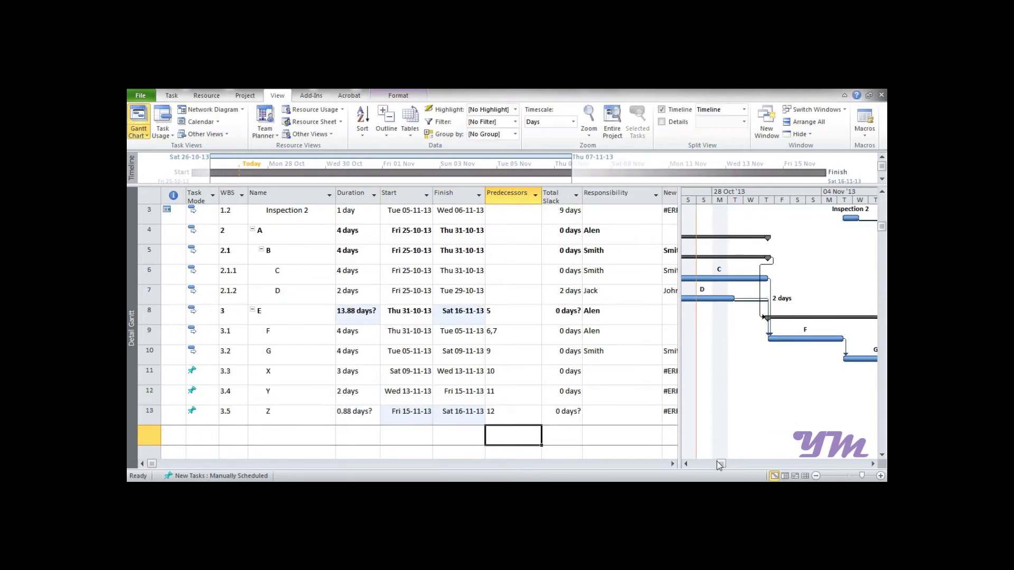
Step: Check the Task Mode cells of tasks X–Z and then tasks D–G
{"action": "left_click", "coordinate": [872, 464]}
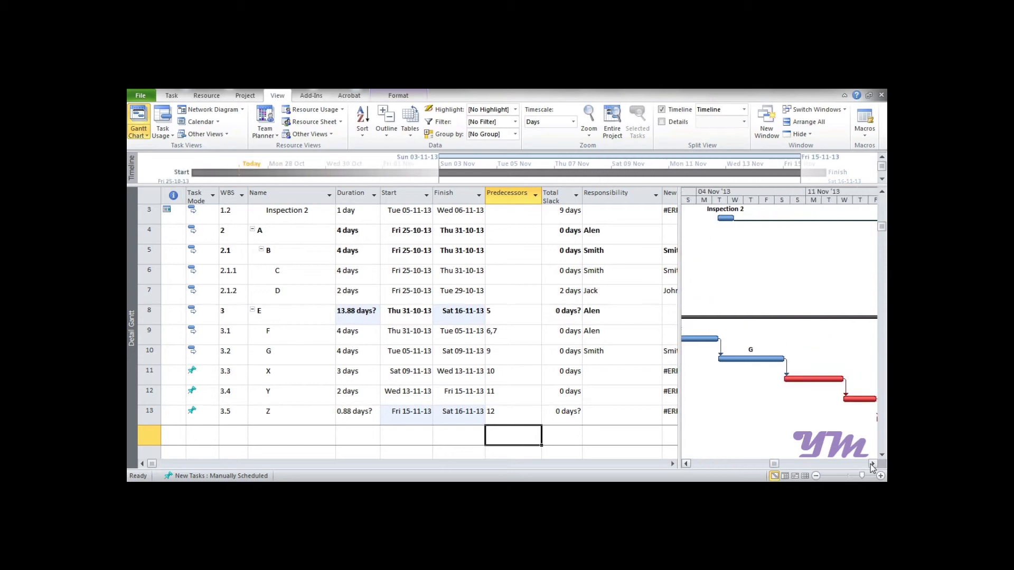
{"action": "left_click", "coordinate": [872, 465]}
{"action": "left_click", "coordinate": [872, 464]}
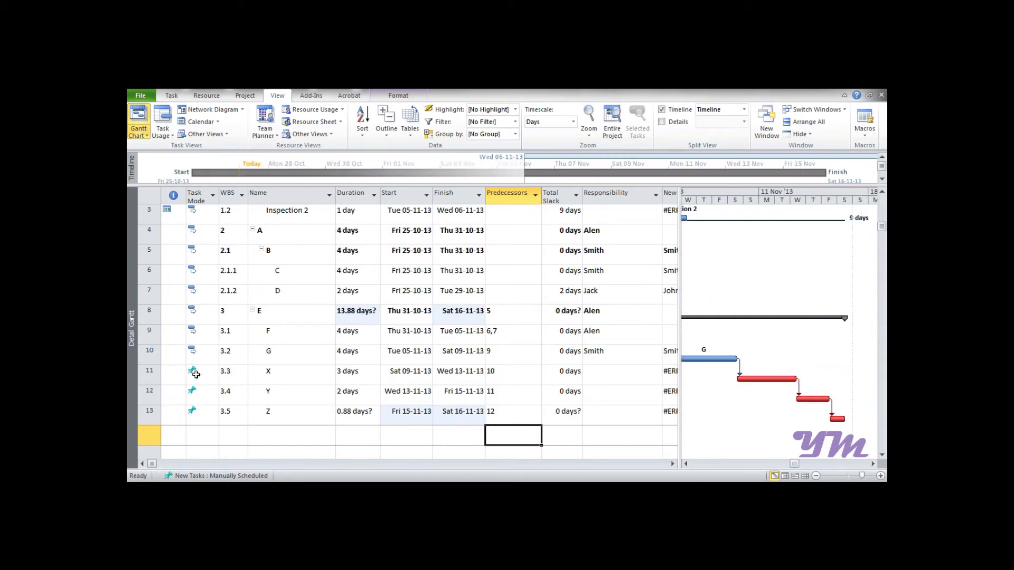
{"action": "left_click_drag", "start_coordinate": [196, 375], "coordinate": [195, 409]}
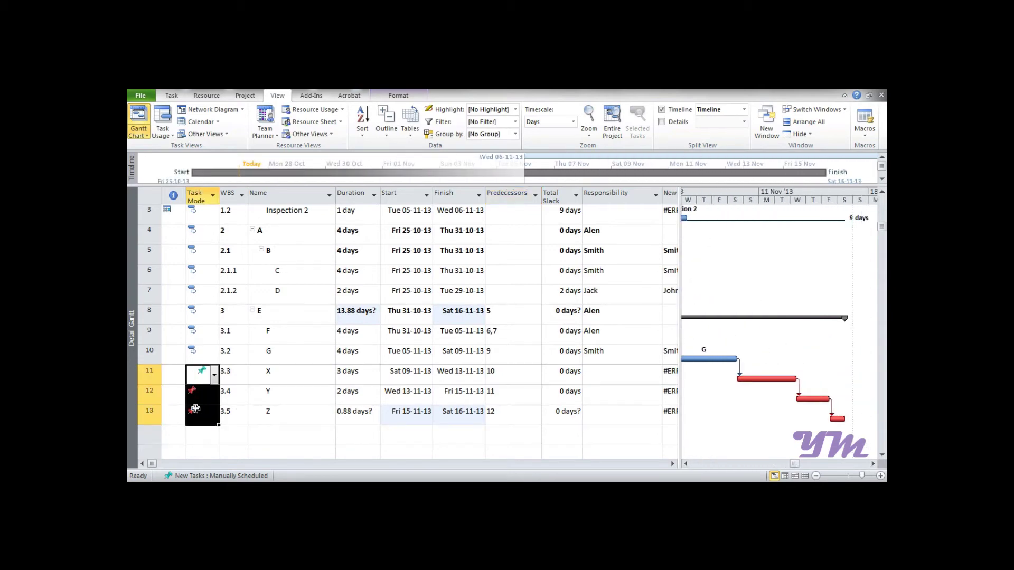
{"action": "left_click", "coordinate": [199, 440]}
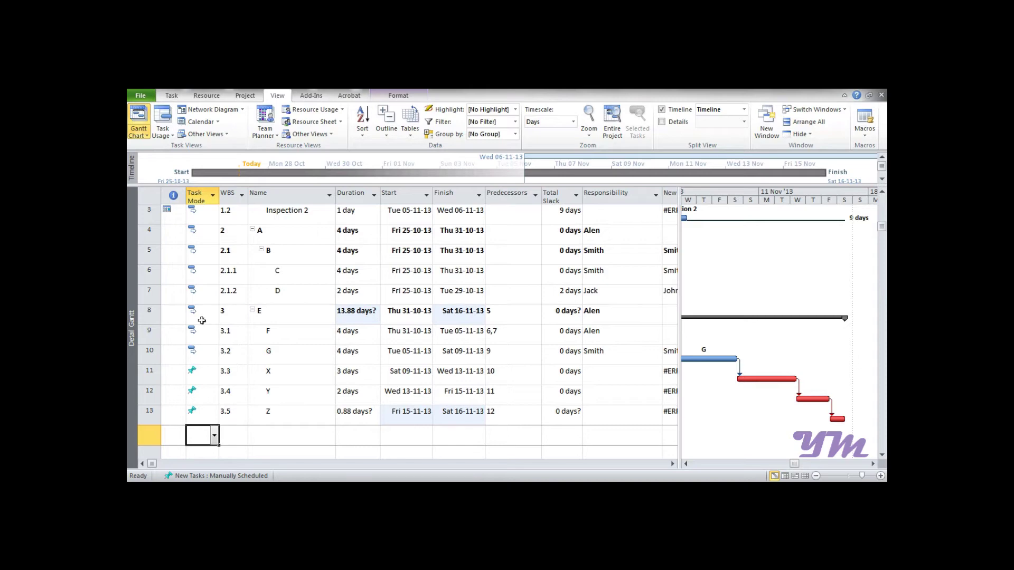
{"action": "left_click_drag", "start_coordinate": [199, 292], "coordinate": [202, 353]}
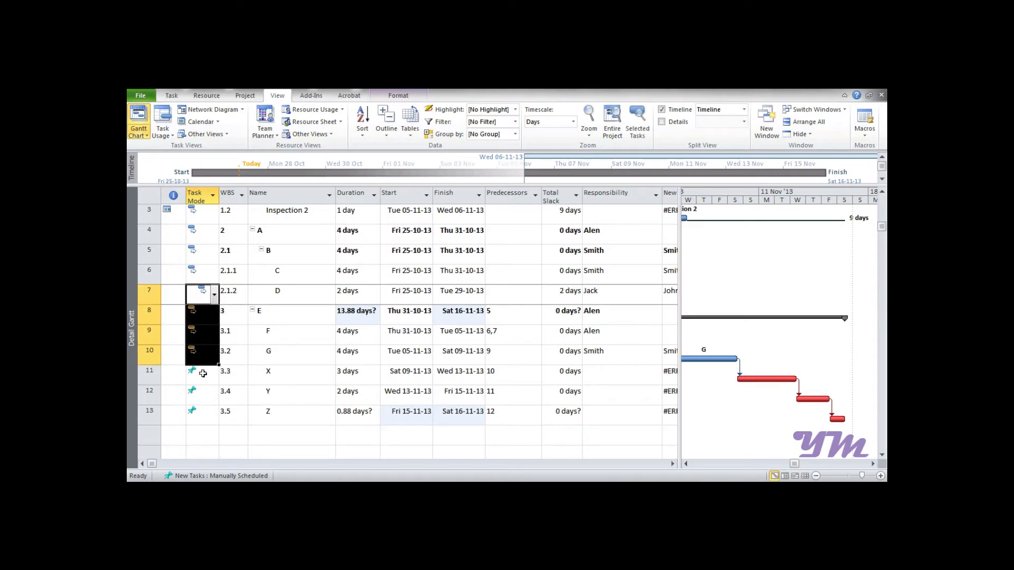
{"action": "left_click", "coordinate": [267, 439]}
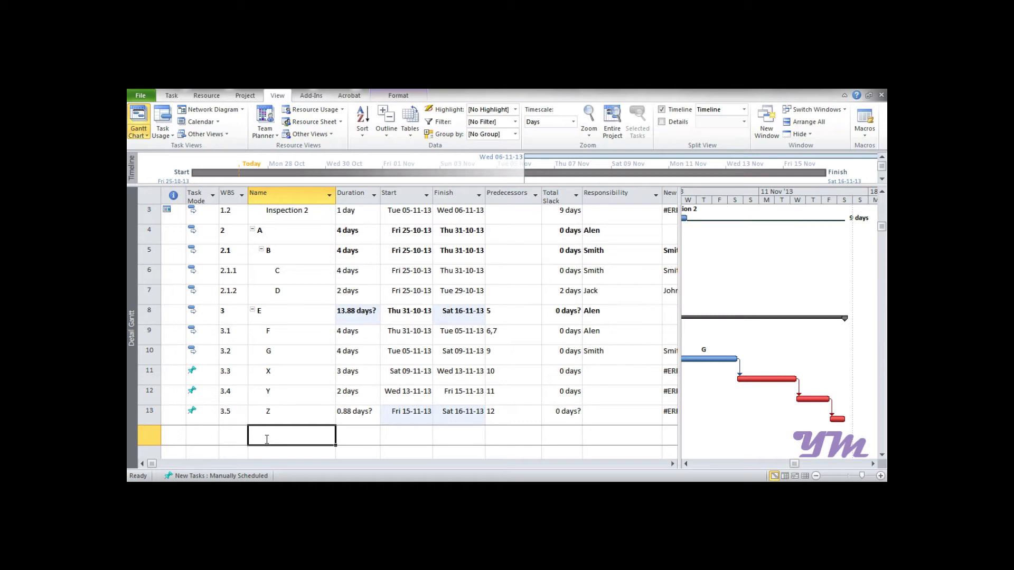
Step: Select the Task Mode cells of X, Y and Z and set them to Auto Scheduled
{"action": "key", "text": "ctrl+a"}
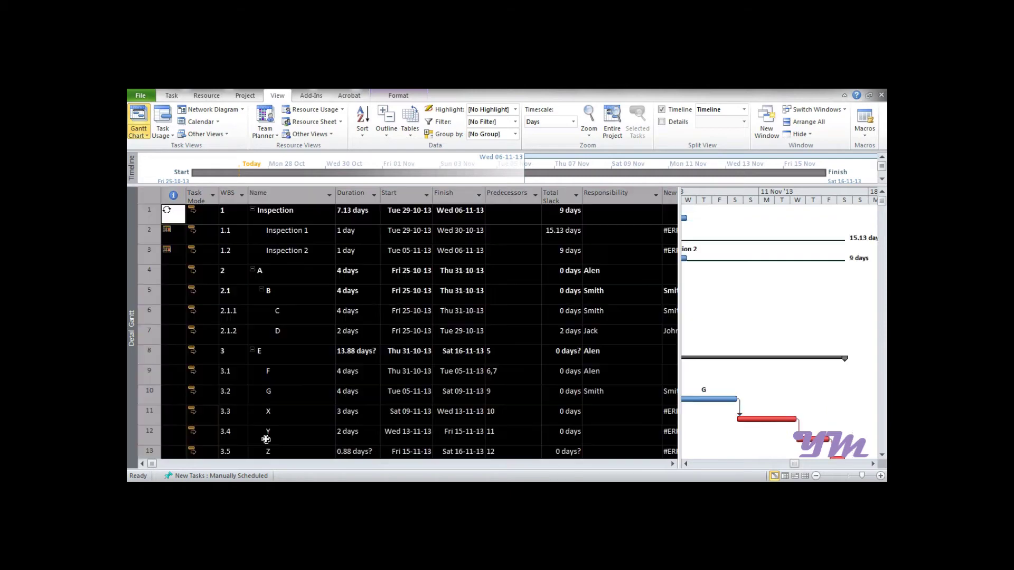
{"action": "scroll", "coordinate": [267, 439], "scroll_direction": "down", "scroll_amount": 2}
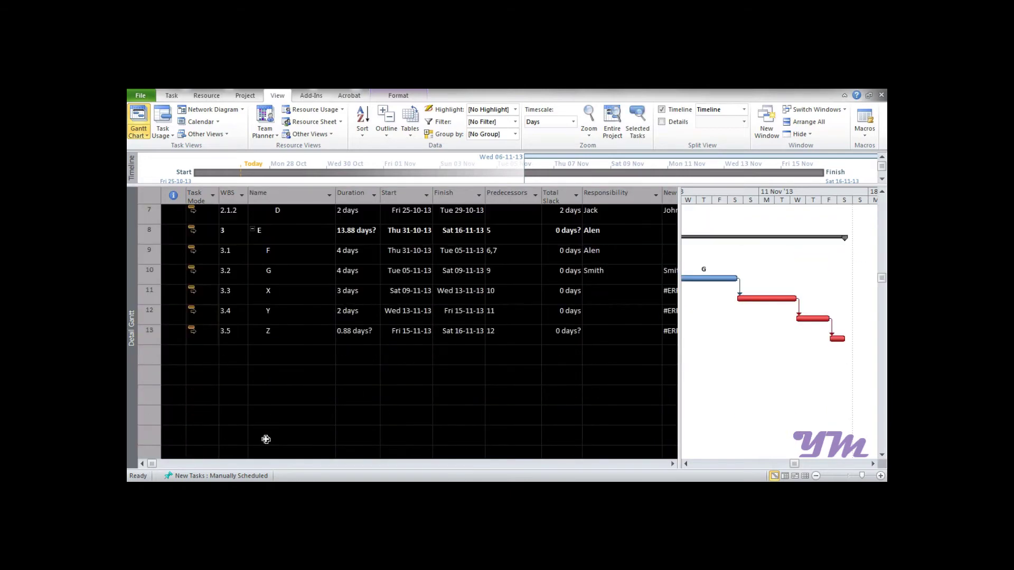
{"action": "left_click", "coordinate": [223, 381]}
{"action": "left_click_drag", "start_coordinate": [198, 292], "coordinate": [194, 331]}
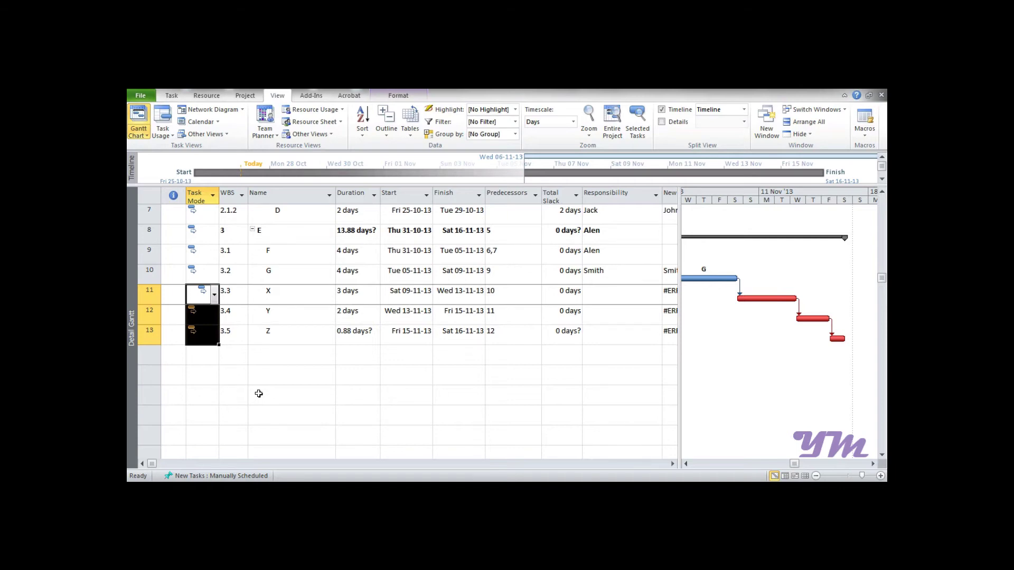
{"action": "left_click", "coordinate": [259, 393]}
{"action": "scroll", "coordinate": [258, 393], "scroll_direction": "up", "scroll_amount": 2}
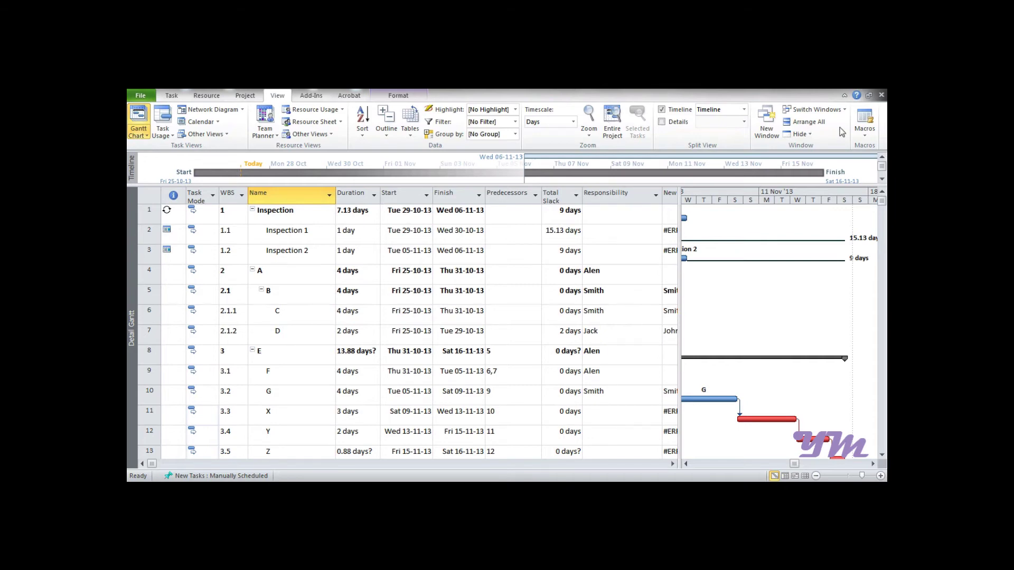
Step: Open the Macros dropdown on the View tab
{"action": "left_click", "coordinate": [862, 134]}
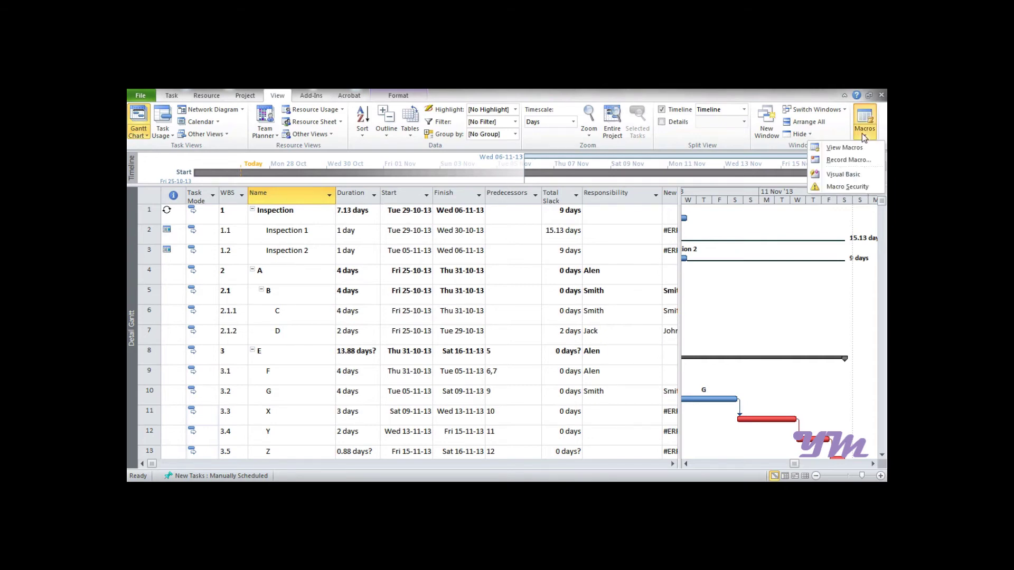
Step: Record a macro named Filter with shortcut Ctrl+L, stored in This Project
{"action": "left_click", "coordinate": [856, 162]}
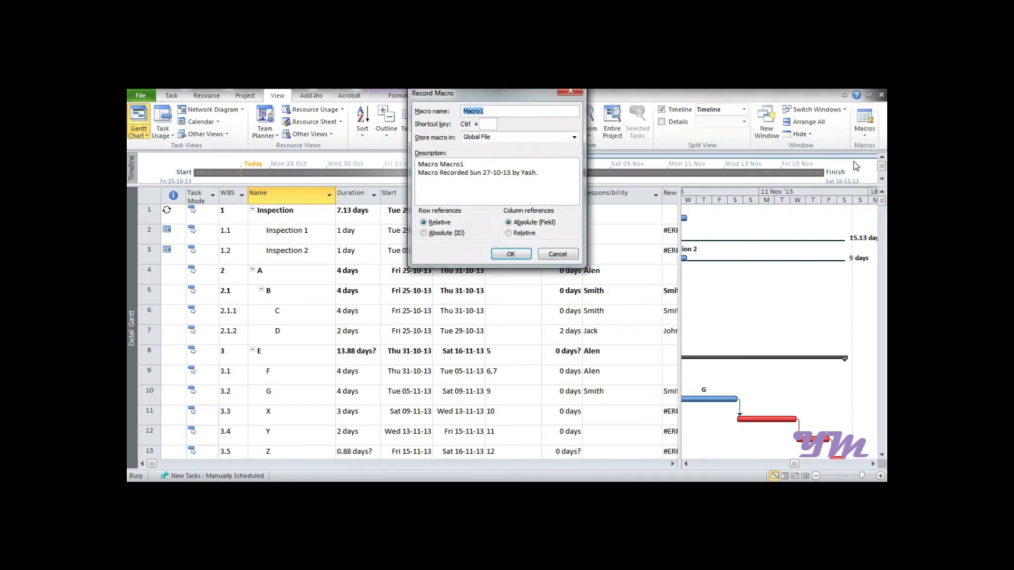
{"action": "type", "text": "fILTER"}
{"action": "key", "text": "BackSpace"}
{"action": "key", "text": "BackSpace"}
{"action": "key", "text": "BackSpace"}
{"action": "key", "text": "BackSpace"}
{"action": "key", "text": "BackSpace"}
{"action": "key", "text": "BackSpace"}
{"action": "type", "text": "Filter"}
{"action": "left_click", "coordinate": [492, 123]}
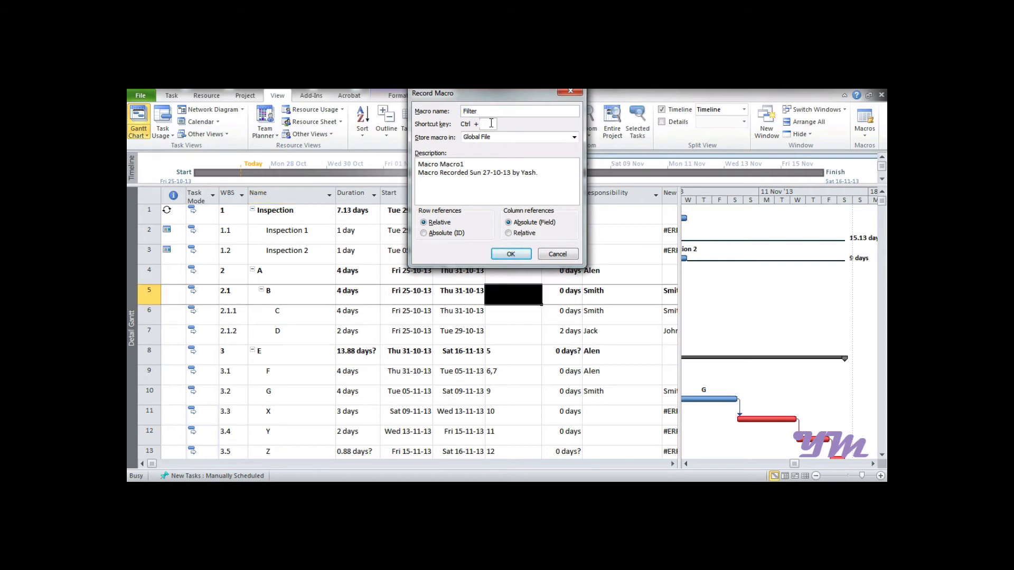
{"action": "type", "text": "K"}
{"action": "key", "text": "BackSpace"}
{"action": "type", "text": "L"}
{"action": "left_click", "coordinate": [569, 137]}
{"action": "left_click", "coordinate": [489, 156]}
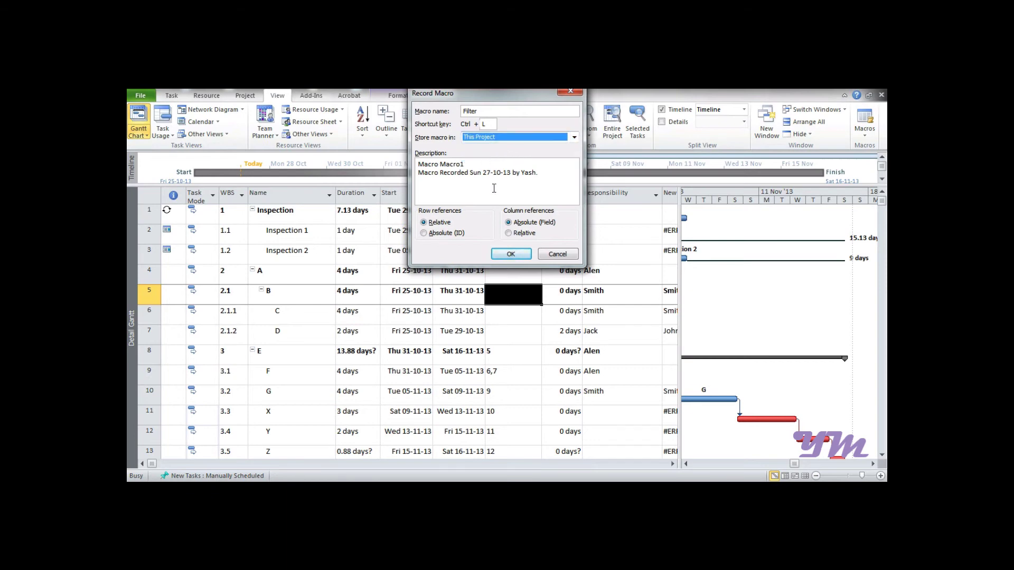
{"action": "left_click", "coordinate": [510, 254]}
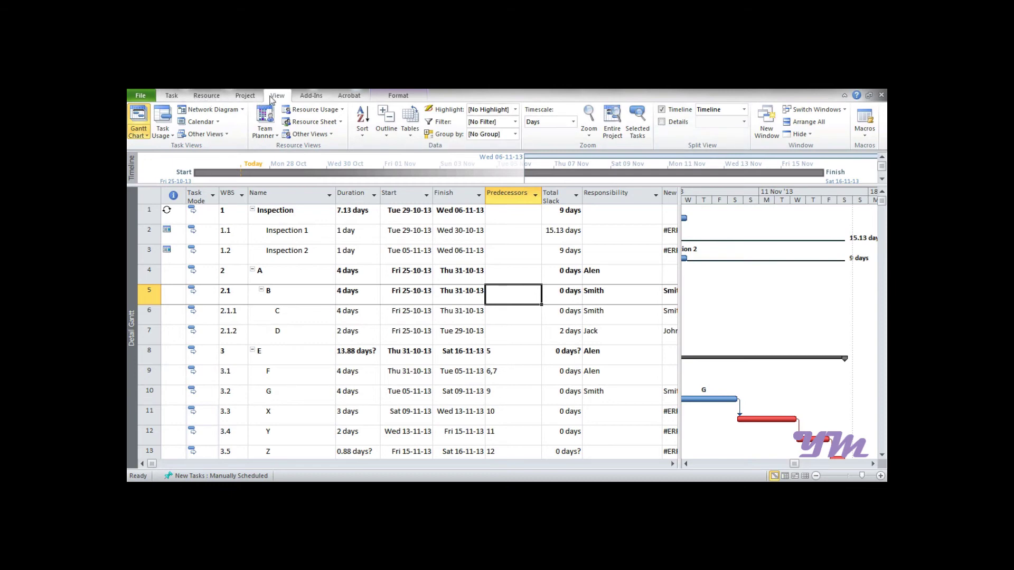
Step: Apply the Date Range filter for 29 October to 5 November 2013
{"action": "left_click", "coordinate": [515, 122]}
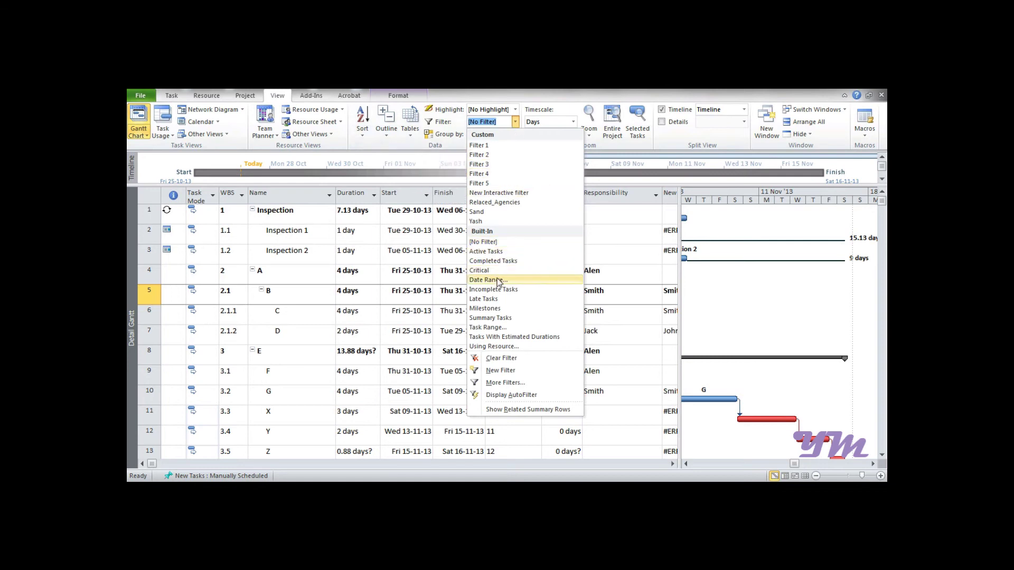
{"action": "left_click", "coordinate": [498, 281]}
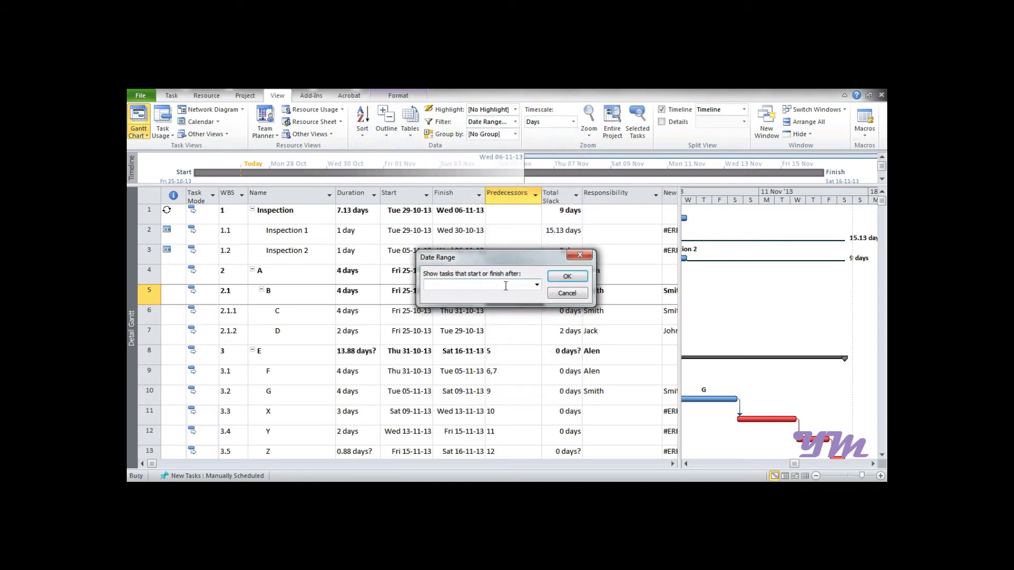
{"action": "left_click", "coordinate": [537, 286]}
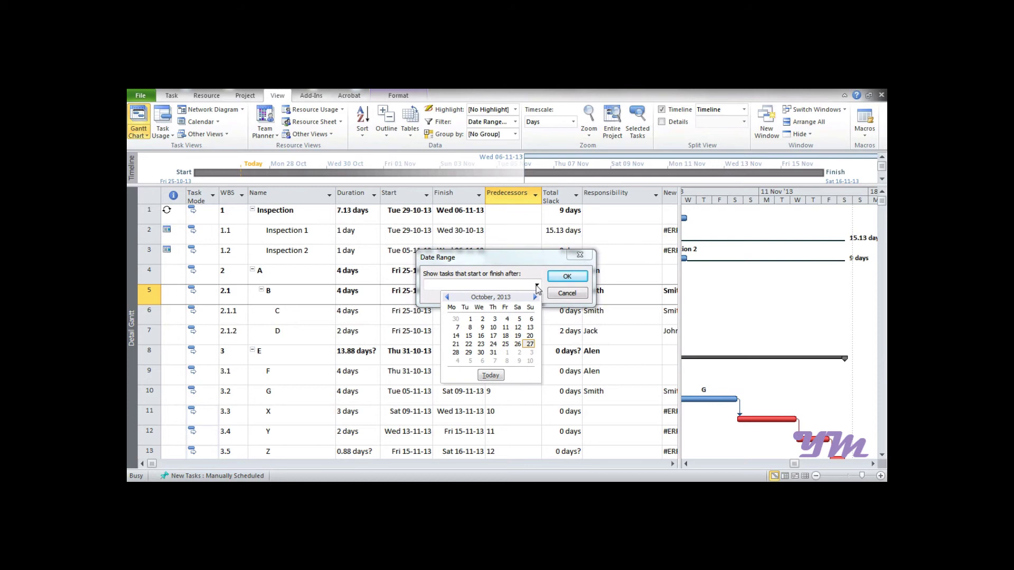
{"action": "left_click", "coordinate": [468, 354]}
{"action": "left_click", "coordinate": [567, 277]}
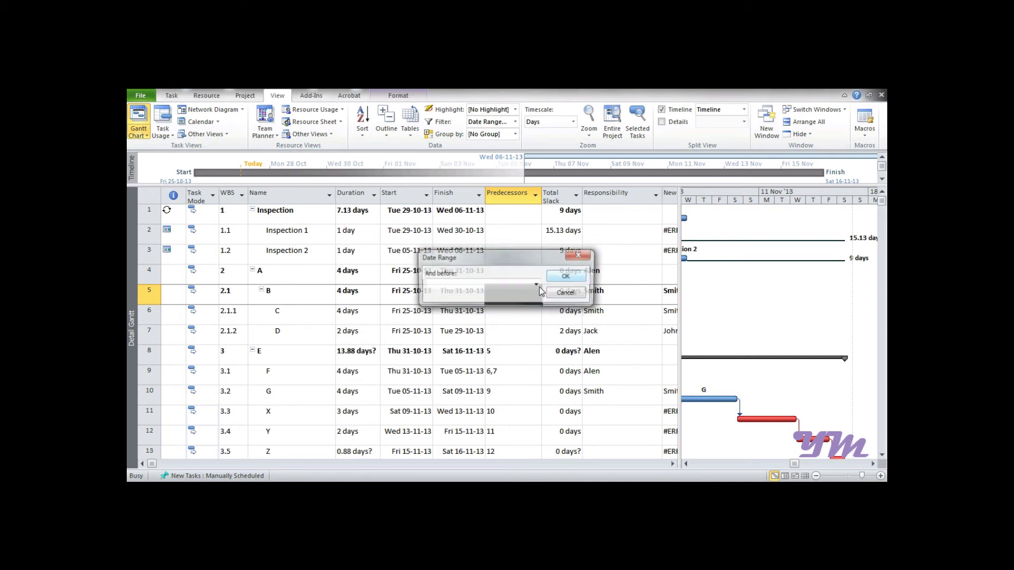
{"action": "left_click", "coordinate": [537, 285]}
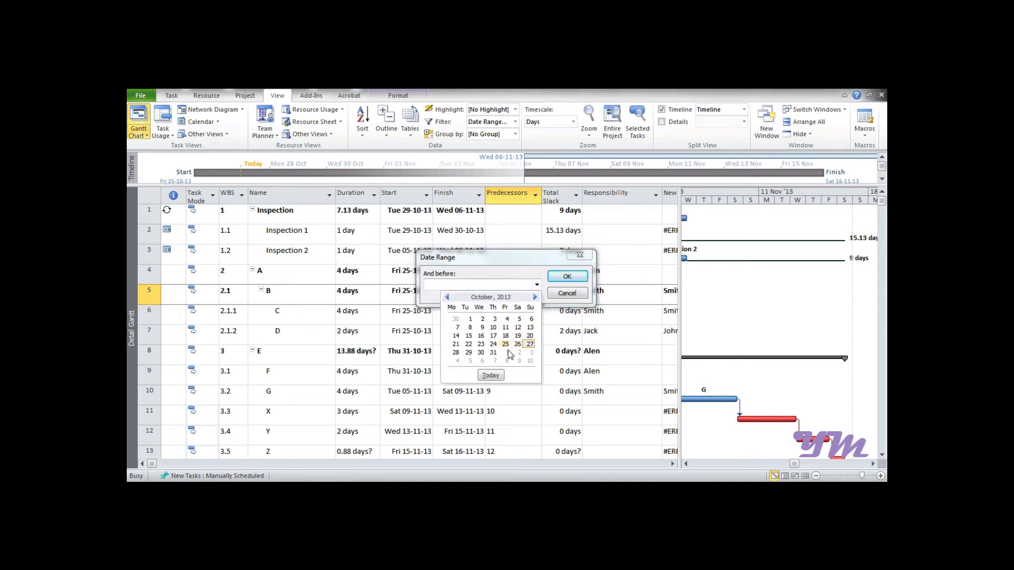
{"action": "left_click", "coordinate": [470, 360]}
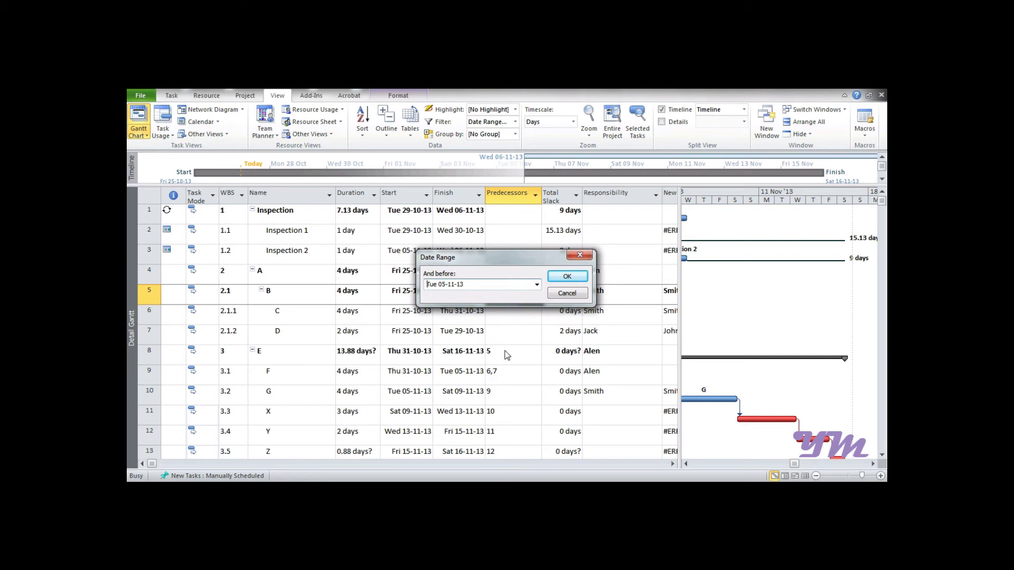
{"action": "left_click", "coordinate": [565, 279]}
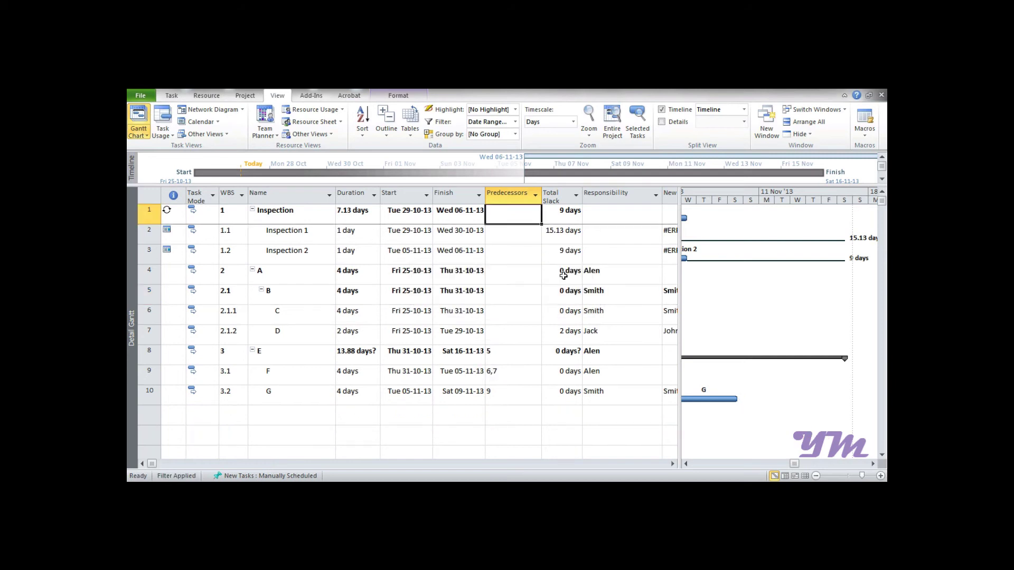
{"action": "left_click", "coordinate": [862, 132]}
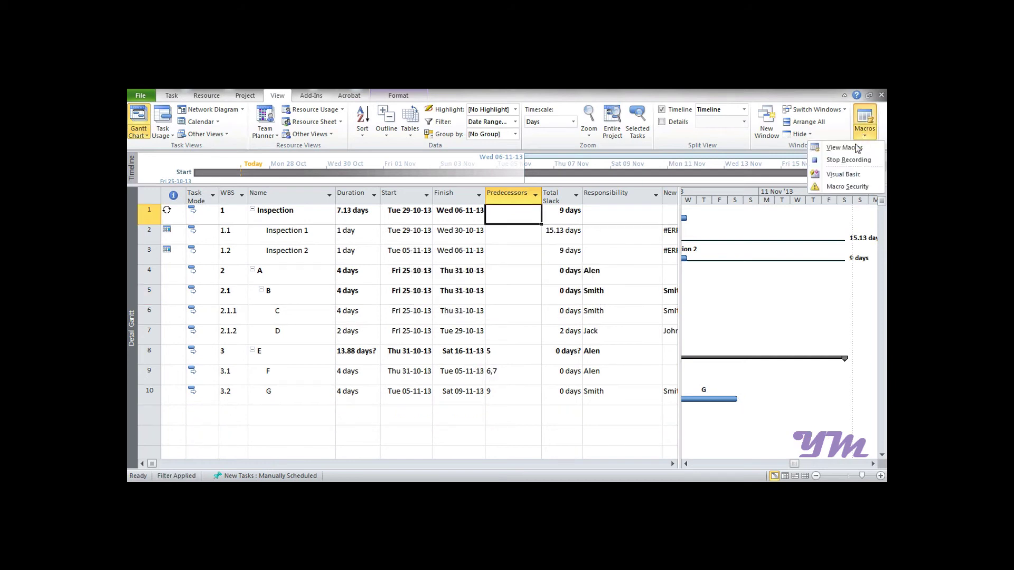
Step: Stop recording and open the Videofile.mpp!Filter macro's code for editing
{"action": "left_click", "coordinate": [848, 160]}
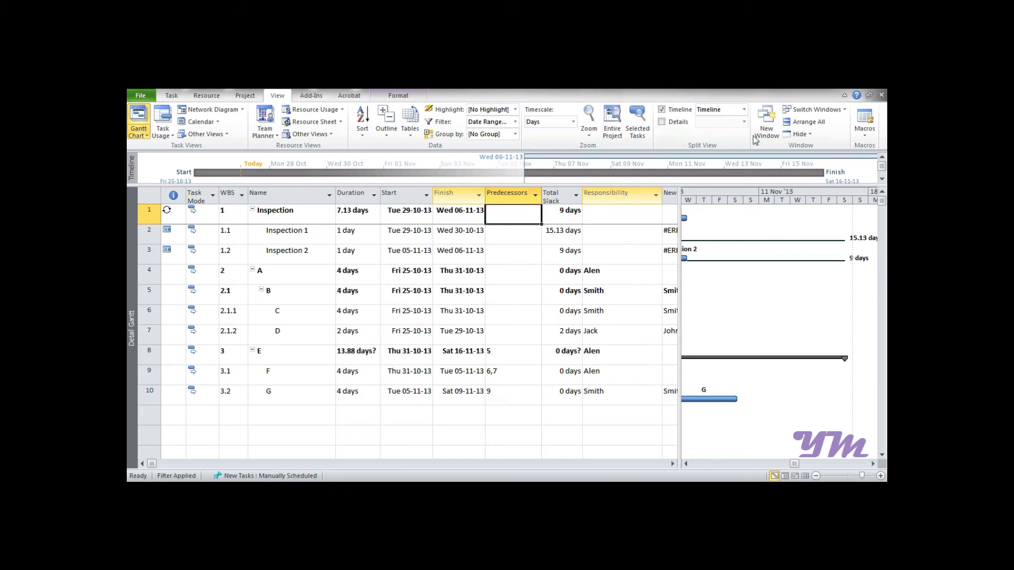
{"action": "left_click", "coordinate": [863, 133]}
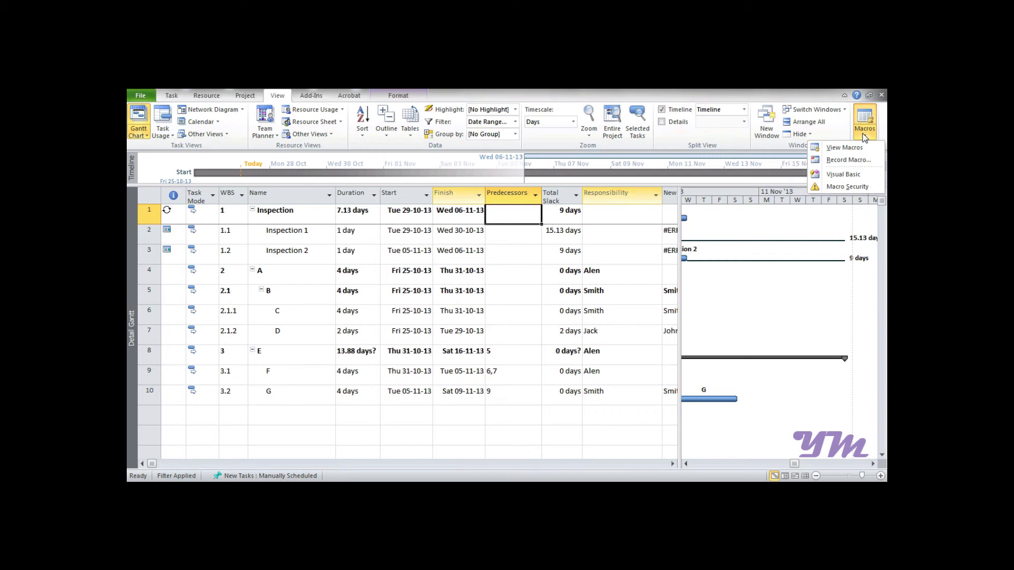
{"action": "left_click", "coordinate": [856, 149]}
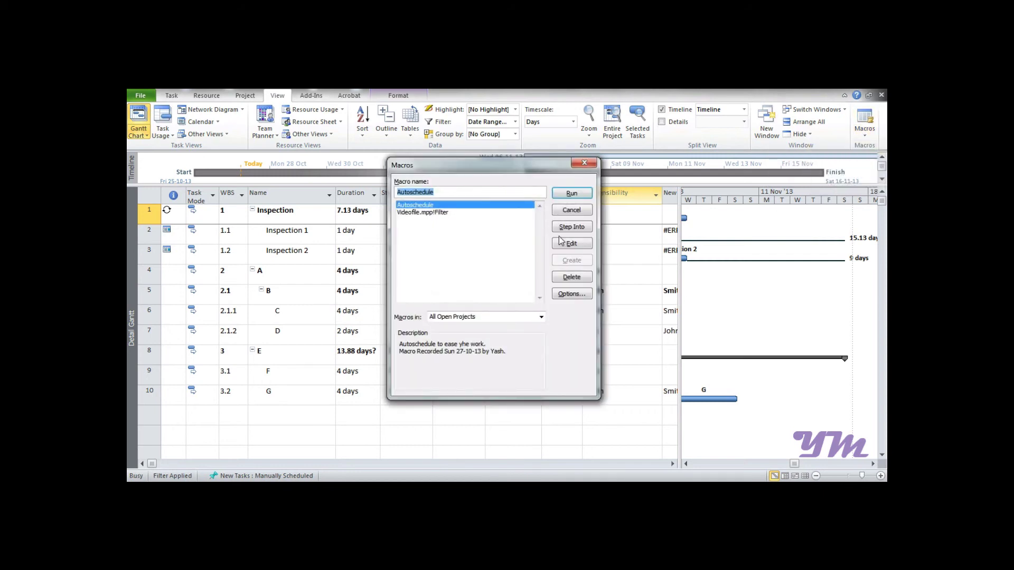
{"action": "left_click", "coordinate": [423, 213]}
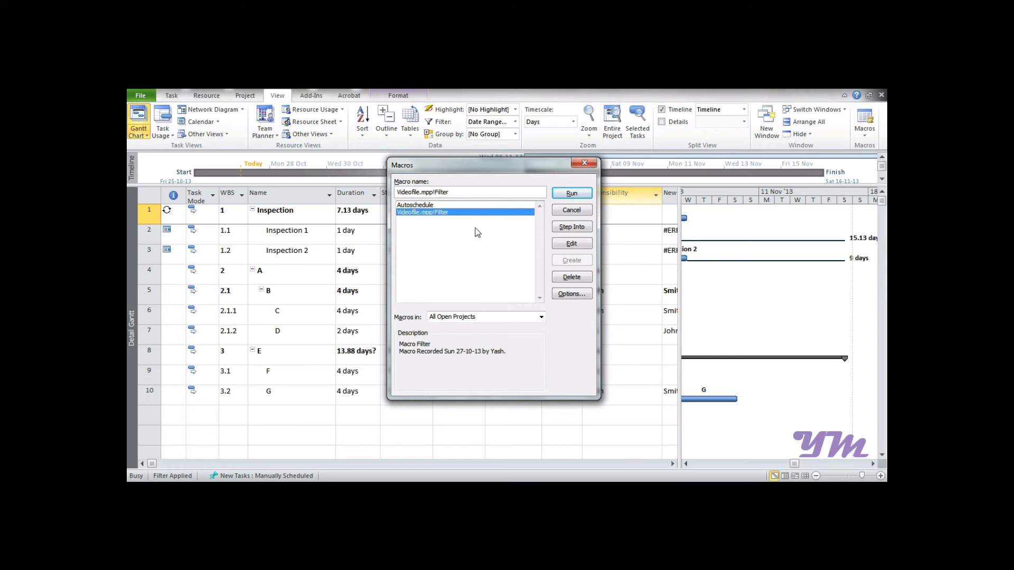
{"action": "left_click", "coordinate": [571, 243]}
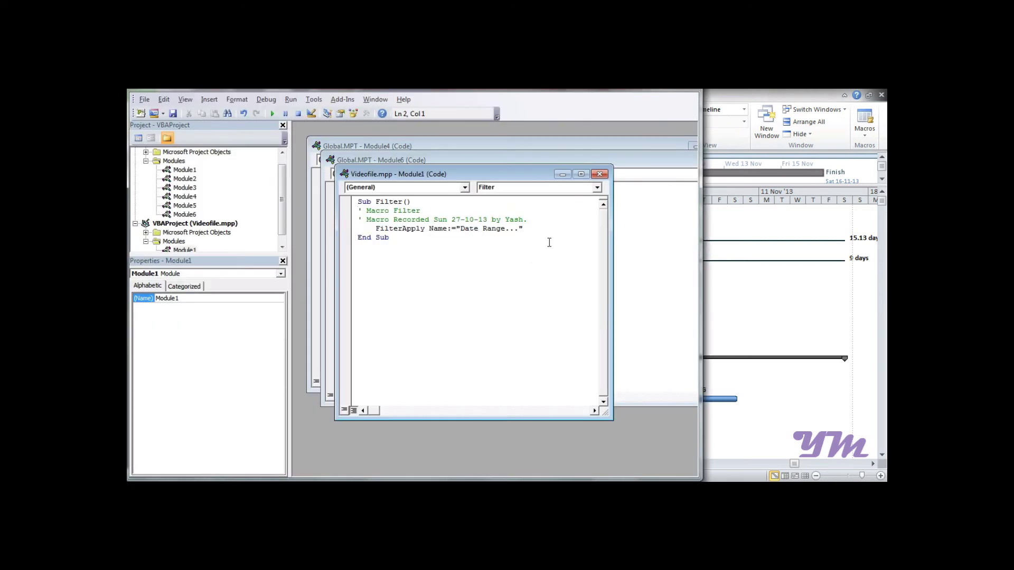
Step: Copy the three code lines inside Sub Filter and insert a new UserForm
{"action": "left_click_drag", "start_coordinate": [537, 233], "coordinate": [356, 211]}
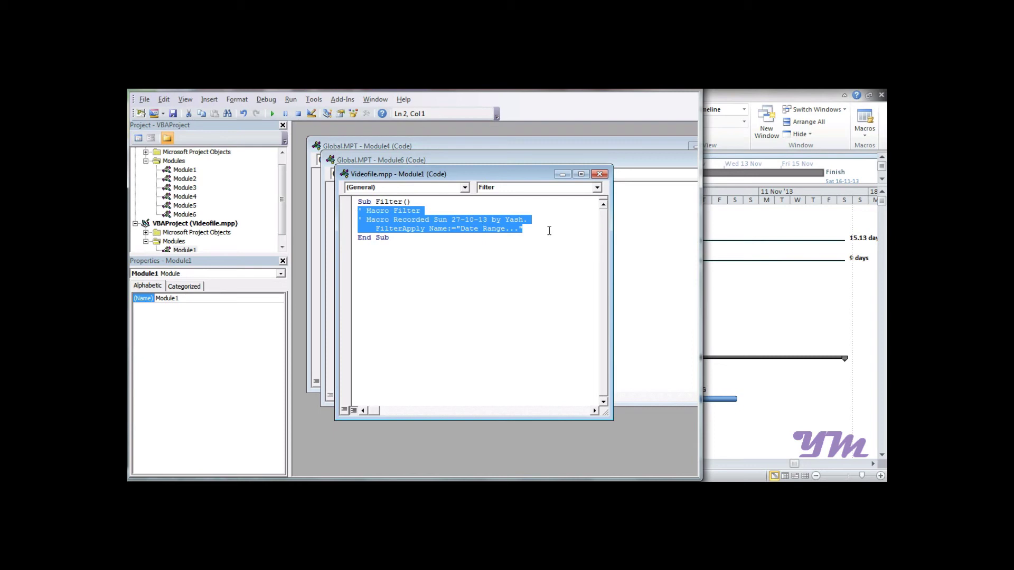
{"action": "right_click", "coordinate": [431, 224]}
{"action": "left_click", "coordinate": [449, 237]}
{"action": "left_click", "coordinate": [208, 100]}
{"action": "left_click", "coordinate": [211, 125]}
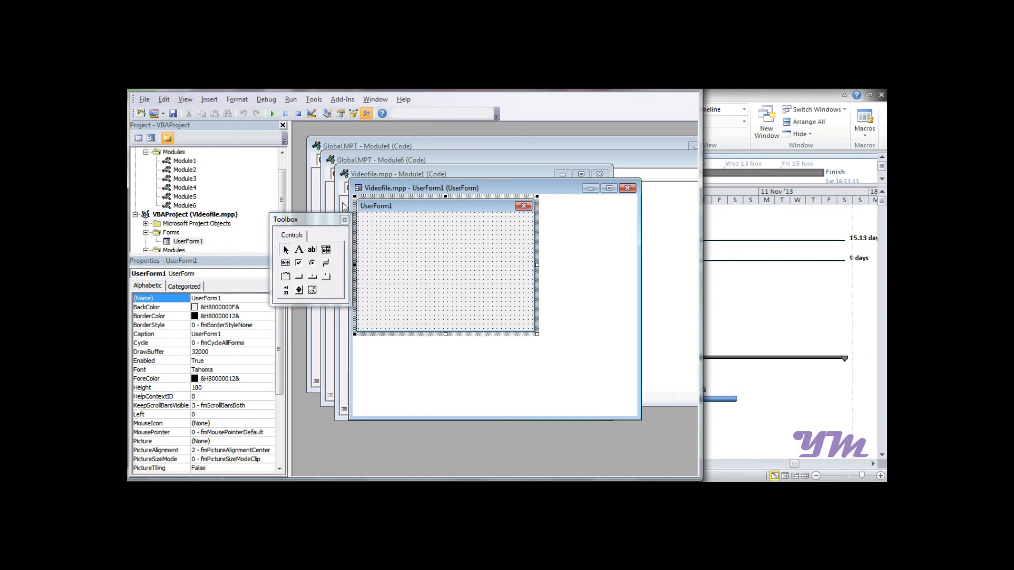
Step: Draw a command button near UserForm1's top-left corner
{"action": "left_click", "coordinate": [299, 277]}
{"action": "left_click_drag", "start_coordinate": [373, 220], "coordinate": [402, 234]}
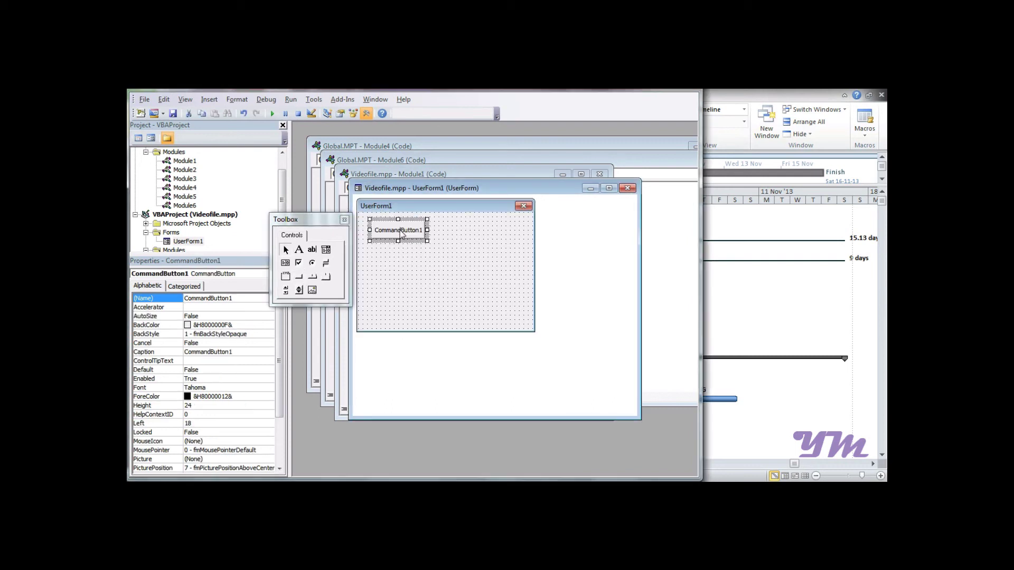
{"action": "left_click", "coordinate": [410, 277]}
{"action": "left_click", "coordinate": [412, 238]}
Step: Change the new button's caption to Filter
{"action": "left_click", "coordinate": [414, 232]}
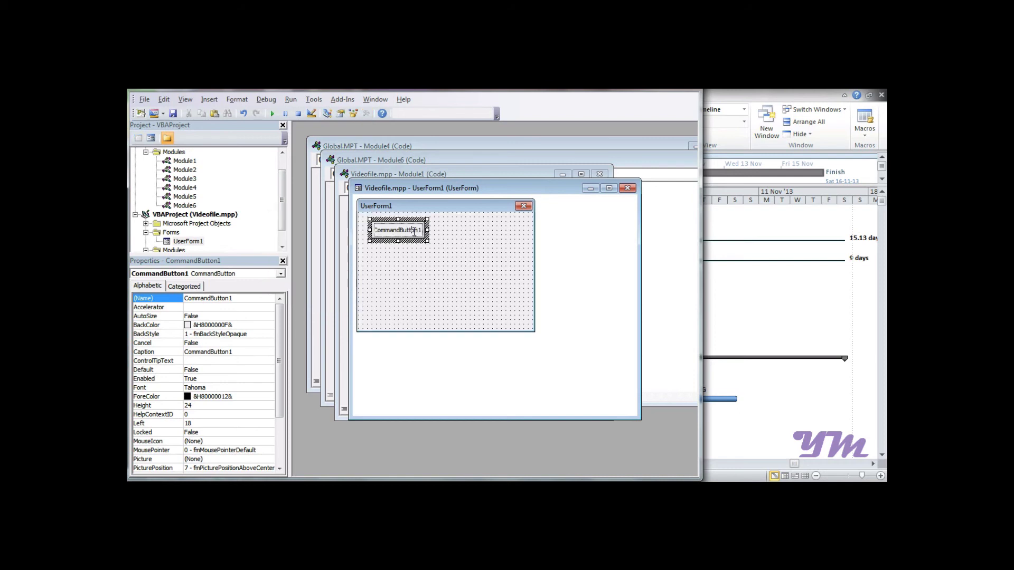
{"action": "key", "text": "BackSpace"}
{"action": "key", "text": "BackSpace"}
{"action": "key", "text": "BackSpace"}
{"action": "key", "text": "BackSpace"}
{"action": "key", "text": "BackSpace"}
{"action": "key", "text": "BackSpace"}
{"action": "key", "text": "BackSpace"}
{"action": "key", "text": "BackSpace"}
{"action": "key", "text": "BackSpace"}
{"action": "key", "text": "BackSpace"}
{"action": "key", "text": "BackSpace"}
{"action": "key", "text": "BackSpace"}
{"action": "type", "text": "Filter"}
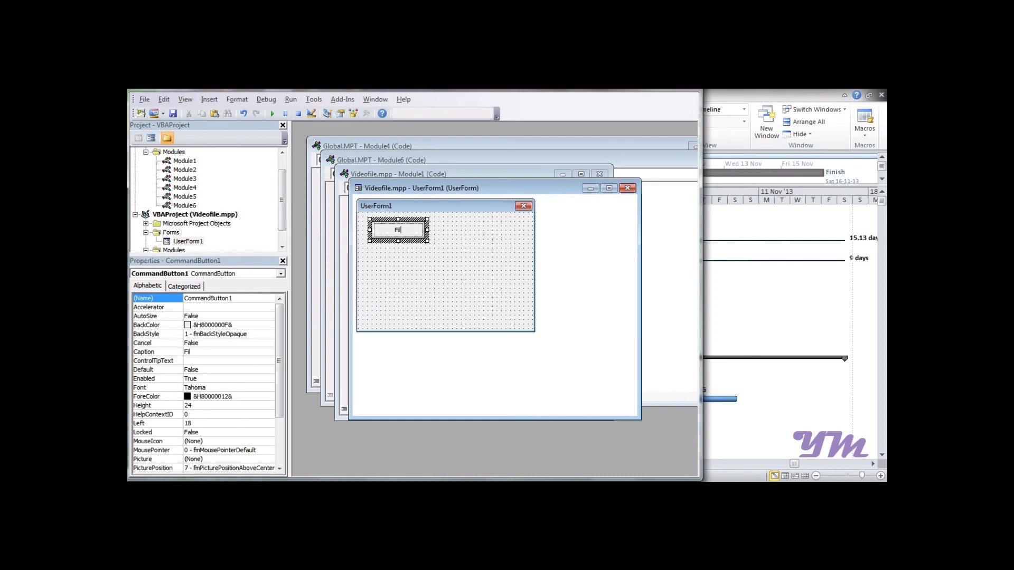
{"action": "left_click", "coordinate": [172, 352]}
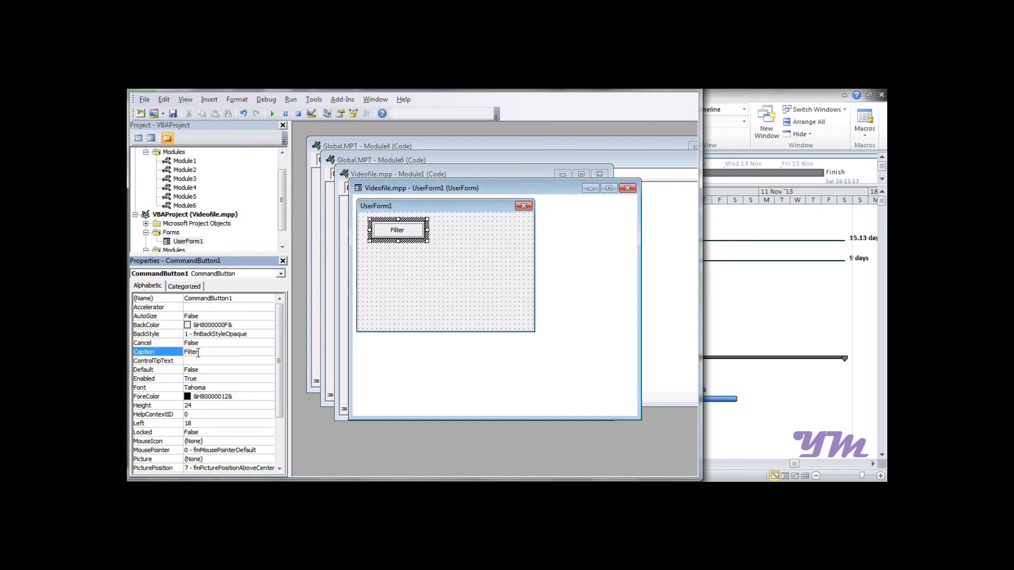
{"action": "double_click", "coordinate": [412, 231]}
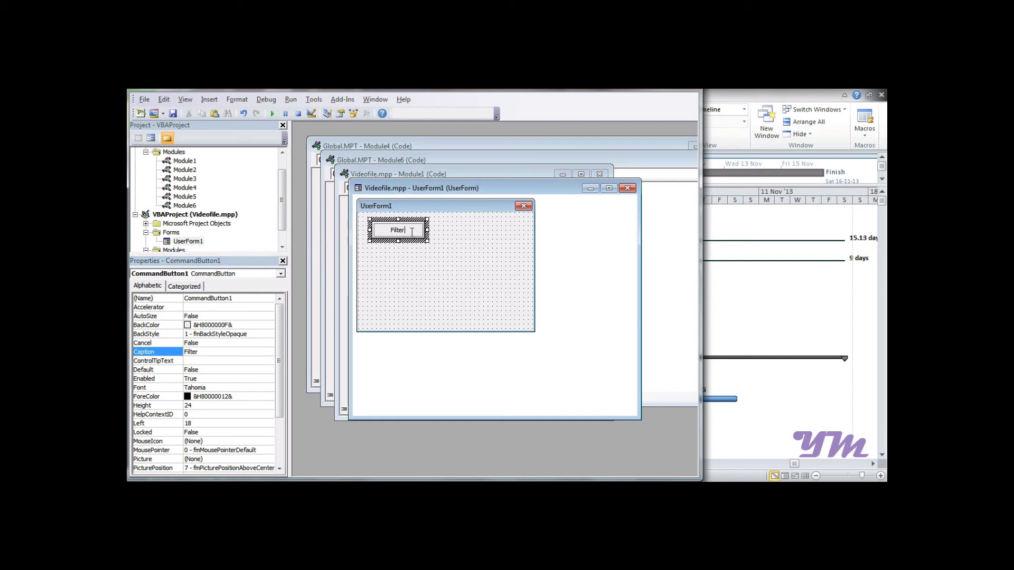
{"action": "left_click", "coordinate": [405, 270]}
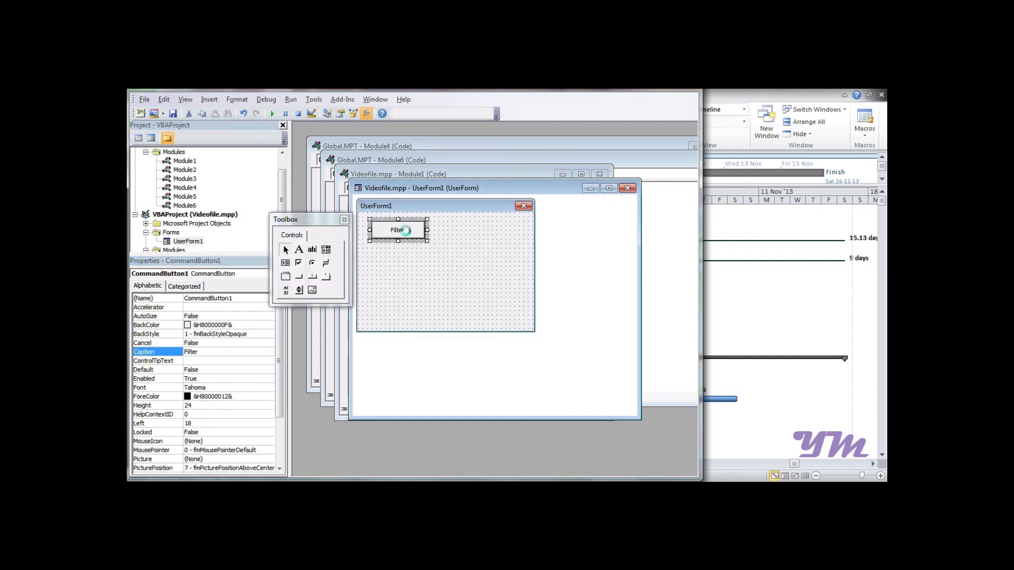
Step: Paste the Date Range FilterApply code into CommandButton1_Click and run UserForm1
{"action": "double_click", "coordinate": [409, 233]}
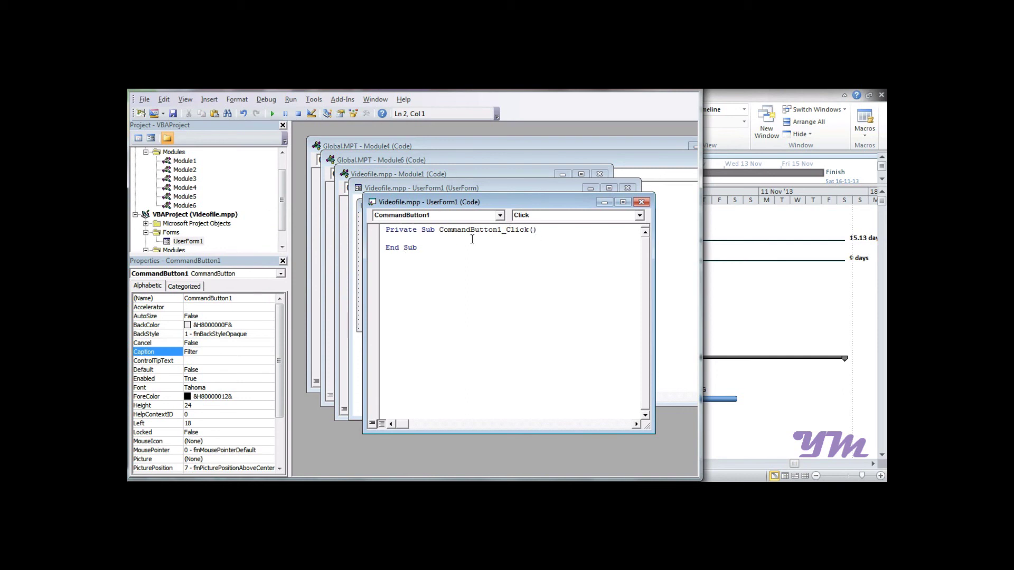
{"action": "right_click", "coordinate": [400, 241]}
{"action": "left_click", "coordinate": [425, 271]}
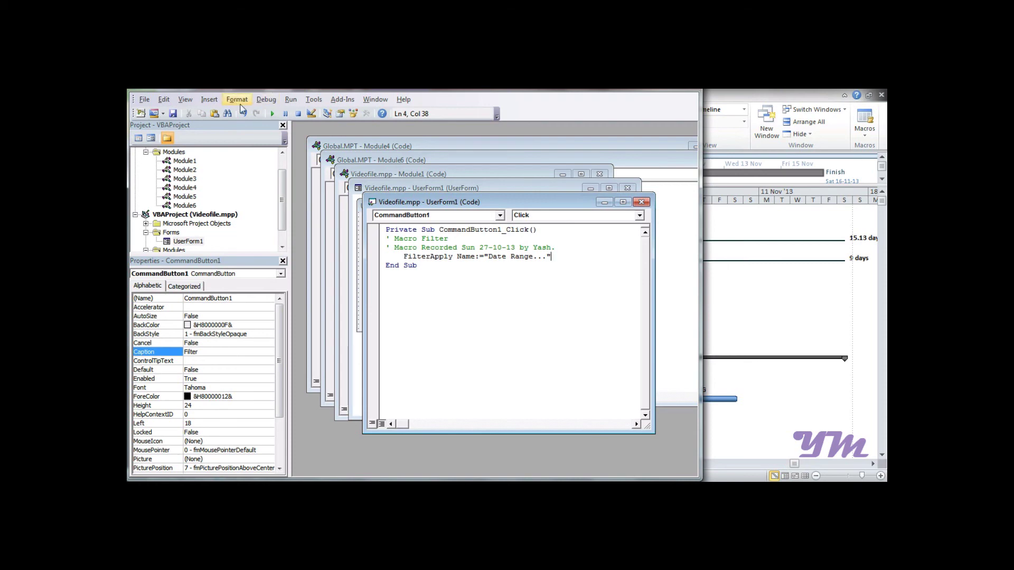
{"action": "left_click", "coordinate": [273, 118]}
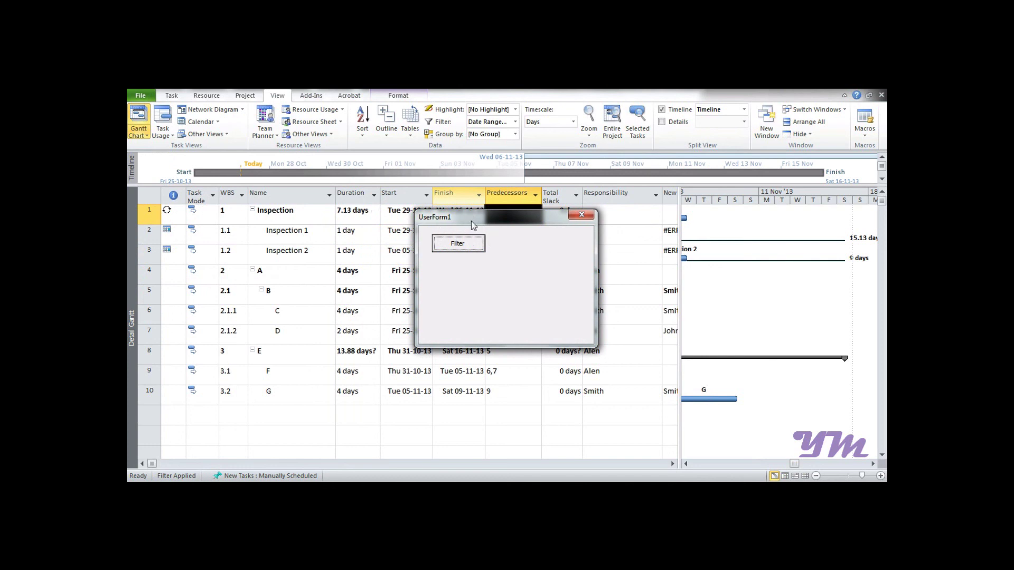
Step: Use the form's Filter button to filter tasks between 26 and 31 October 2013
{"action": "left_click_drag", "start_coordinate": [475, 223], "coordinate": [704, 221]}
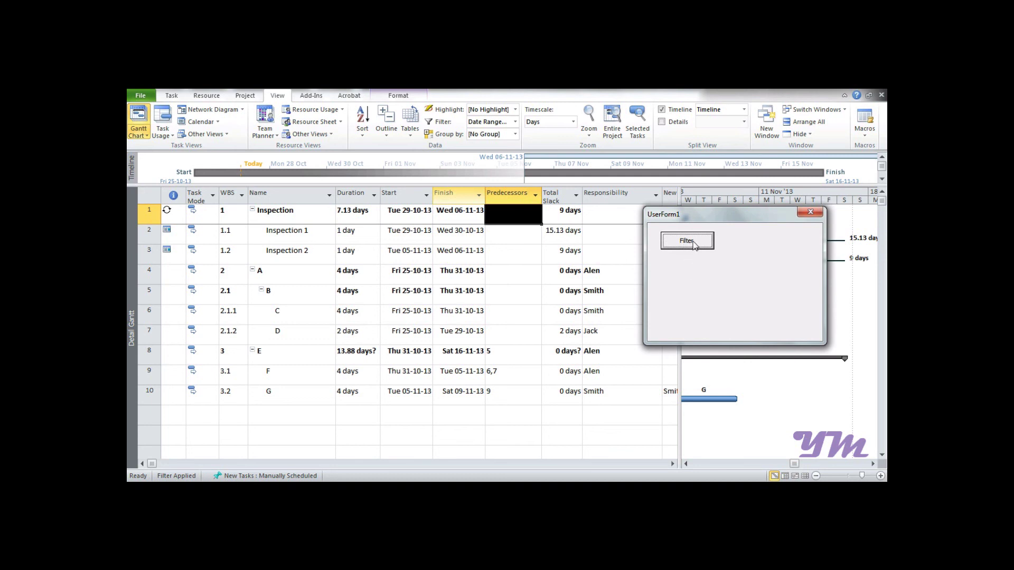
{"action": "left_click", "coordinate": [687, 241]}
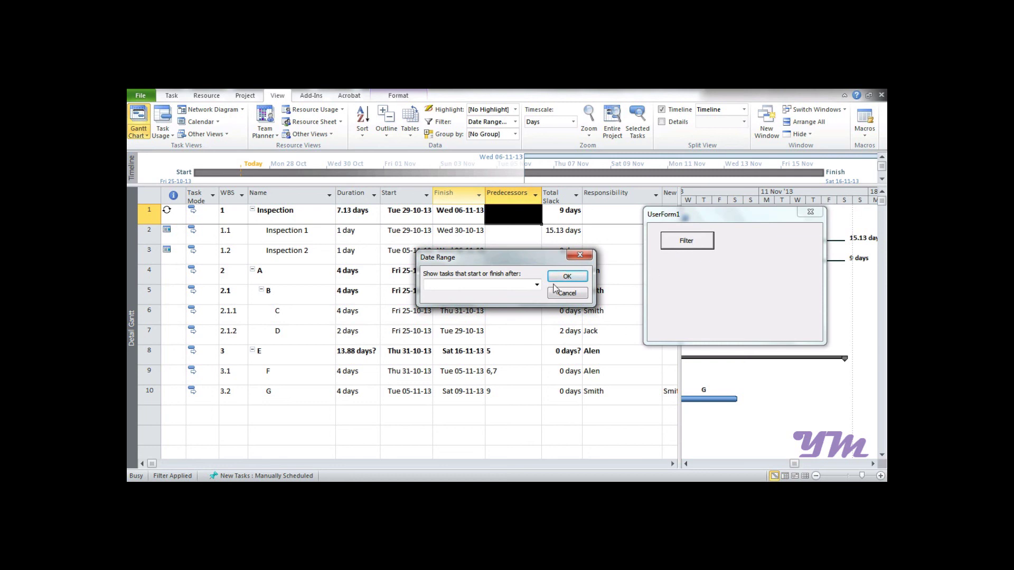
{"action": "left_click", "coordinate": [537, 286]}
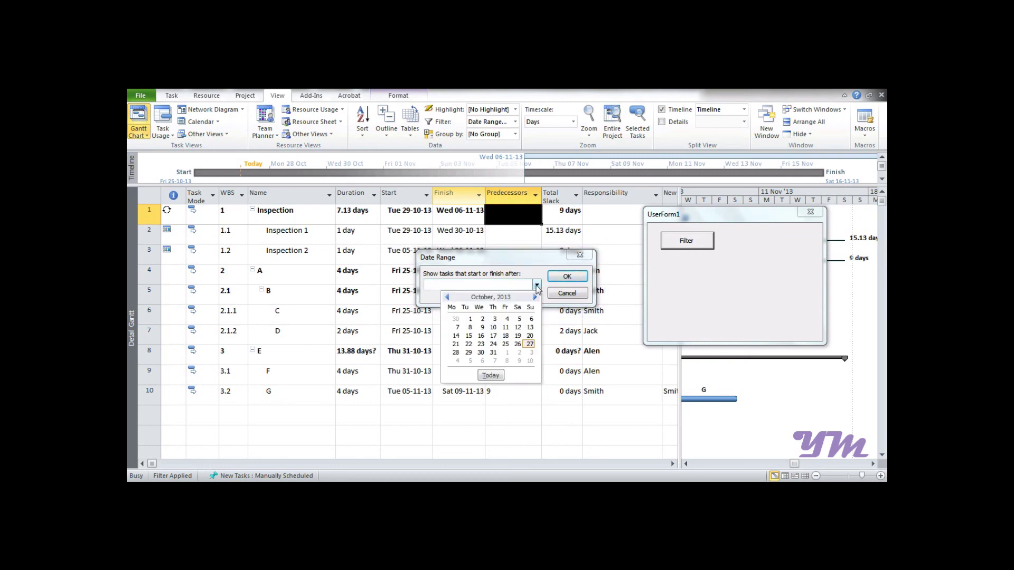
{"action": "left_click", "coordinate": [517, 344]}
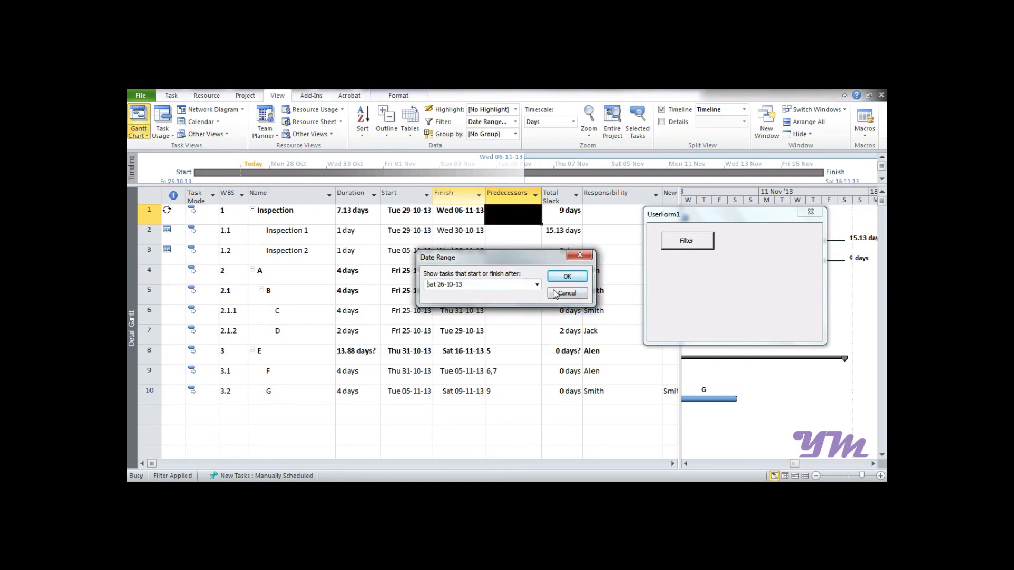
{"action": "left_click", "coordinate": [566, 277]}
{"action": "left_click", "coordinate": [537, 285]}
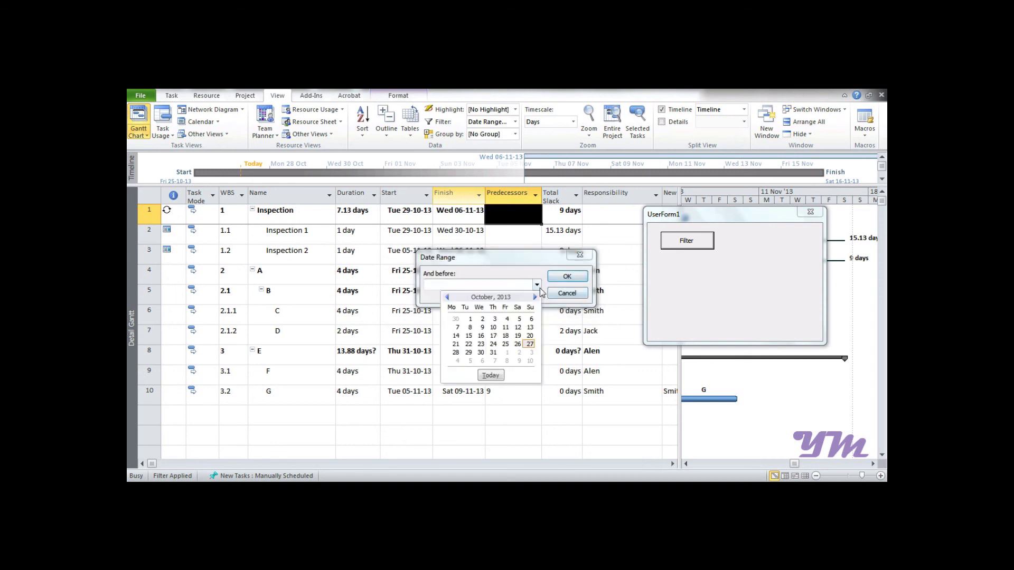
{"action": "left_click", "coordinate": [493, 352]}
{"action": "left_click", "coordinate": [566, 277]}
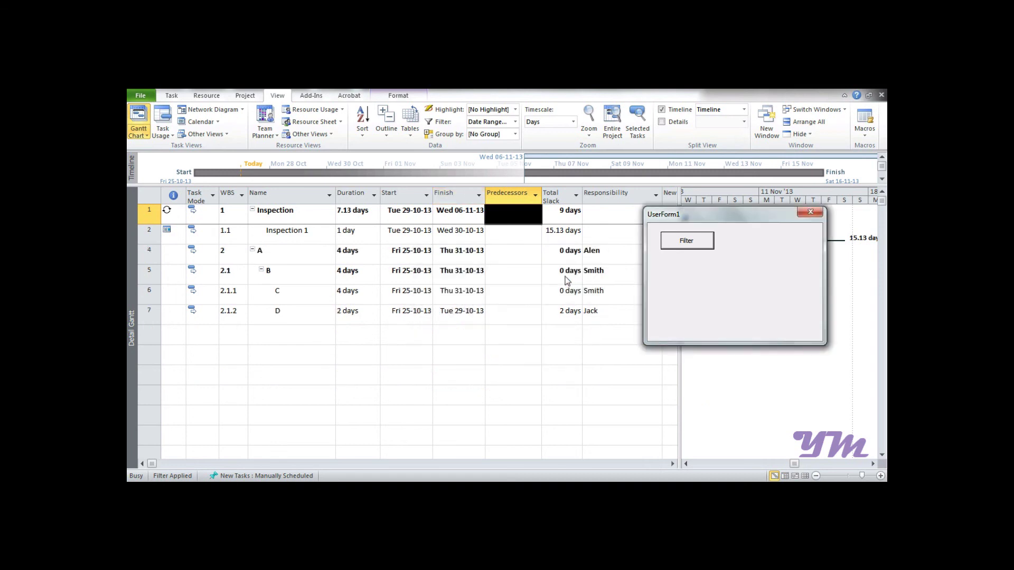